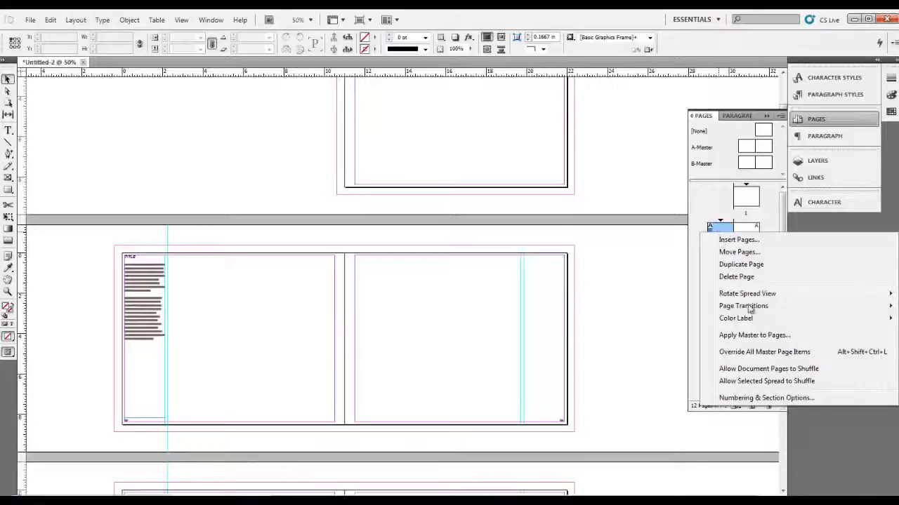
Step: Set the first spread's section to start page numbering at 1 with the 01, 02, 03 numbering style
left_click(751, 398)
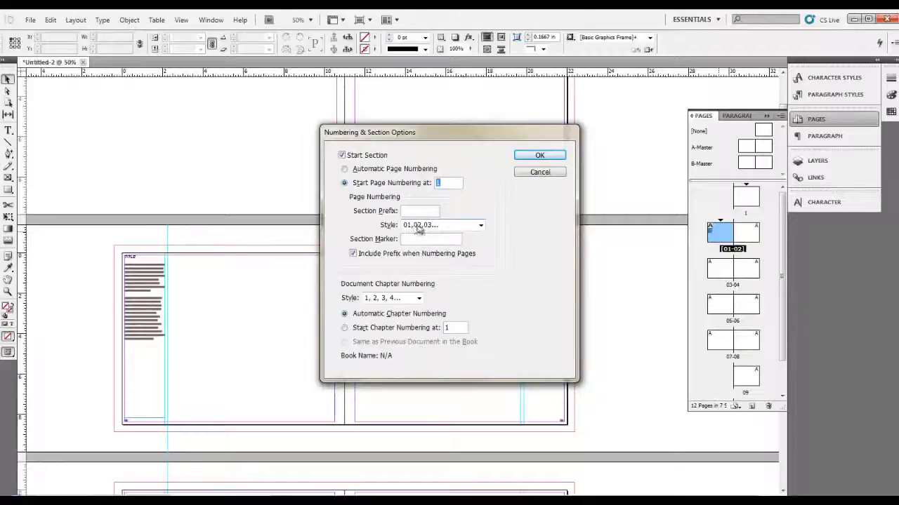
left_click(449, 225)
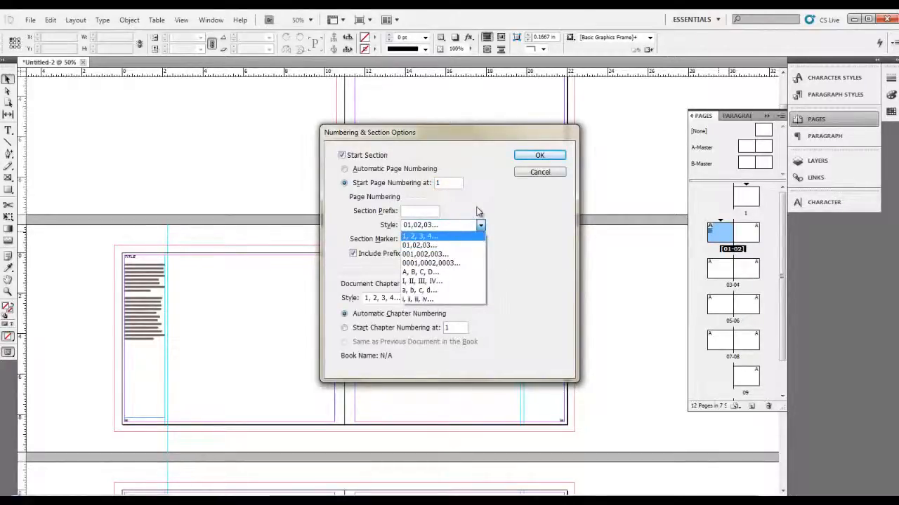
left_click(477, 211)
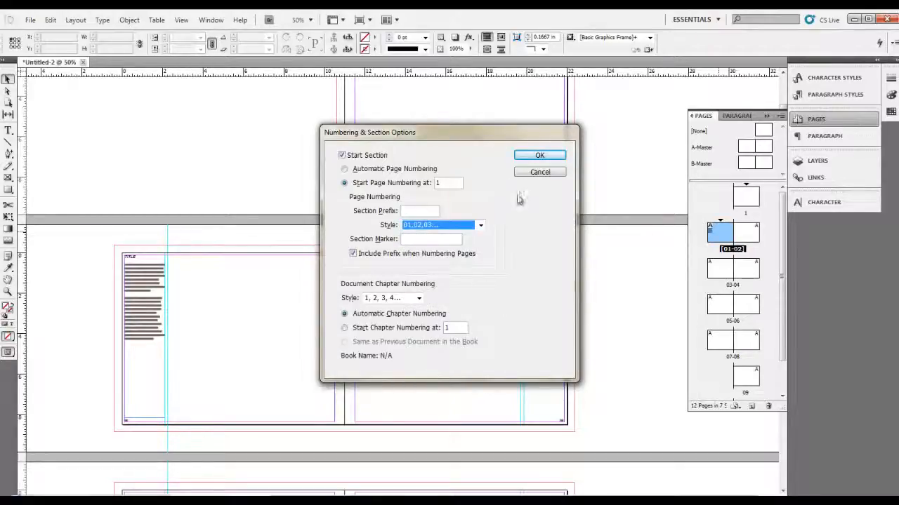
left_click(538, 156)
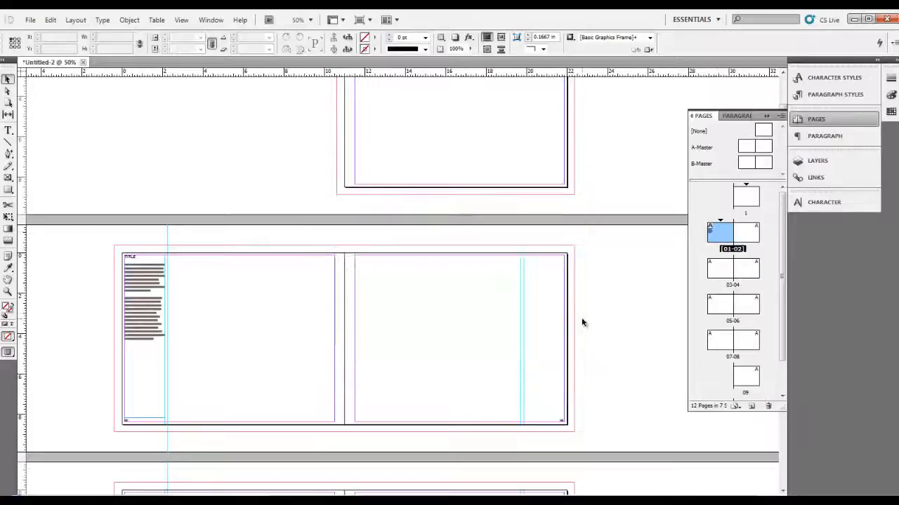
Step: Examine the page numbers in the bottom corners of the 01-02 spread, the cover page and the 03-04 spread
key("h")
left_click_drag(419, 366, 502, 325)
key("z")
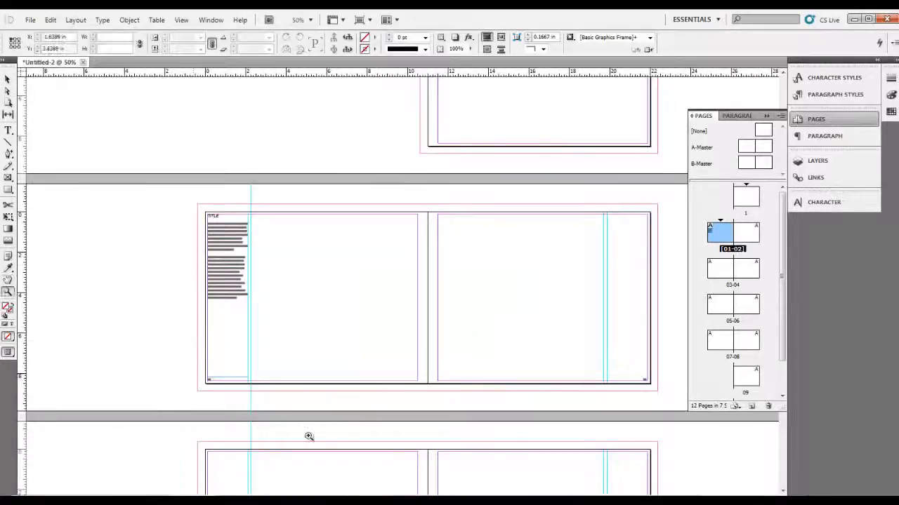
left_click_drag(343, 410, 318, 345)
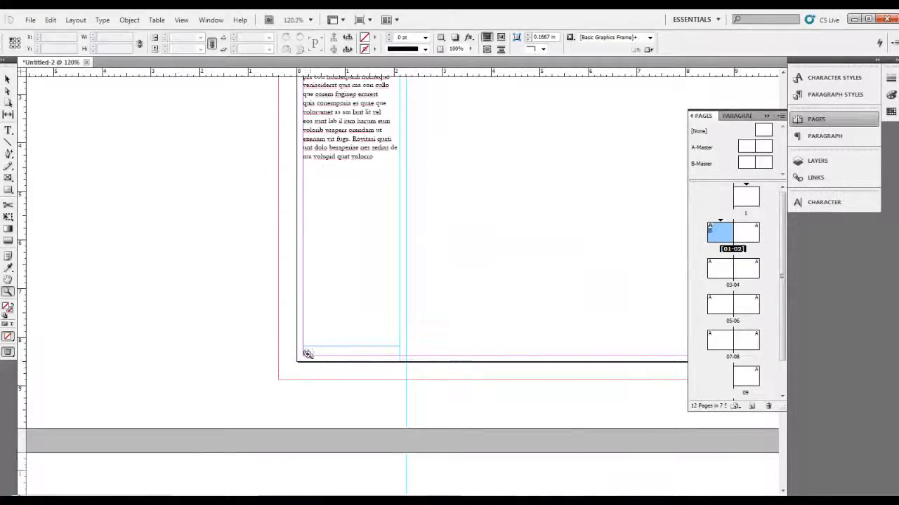
key("h")
scroll(325, 320, "right", 10)
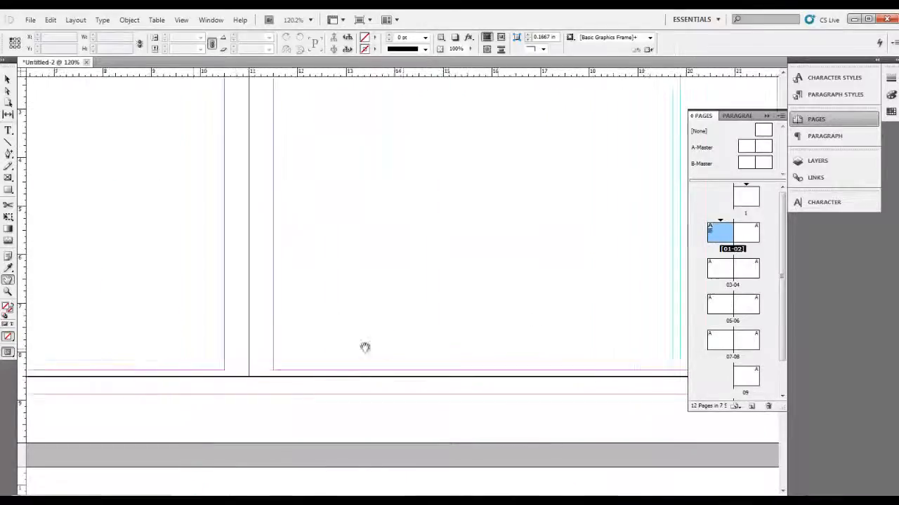
scroll(364, 347, "right", 3)
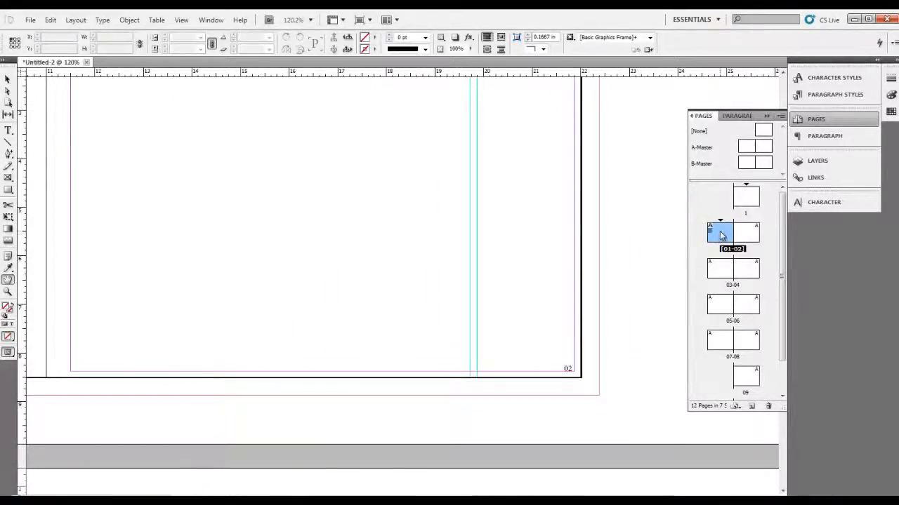
double_click(747, 202)
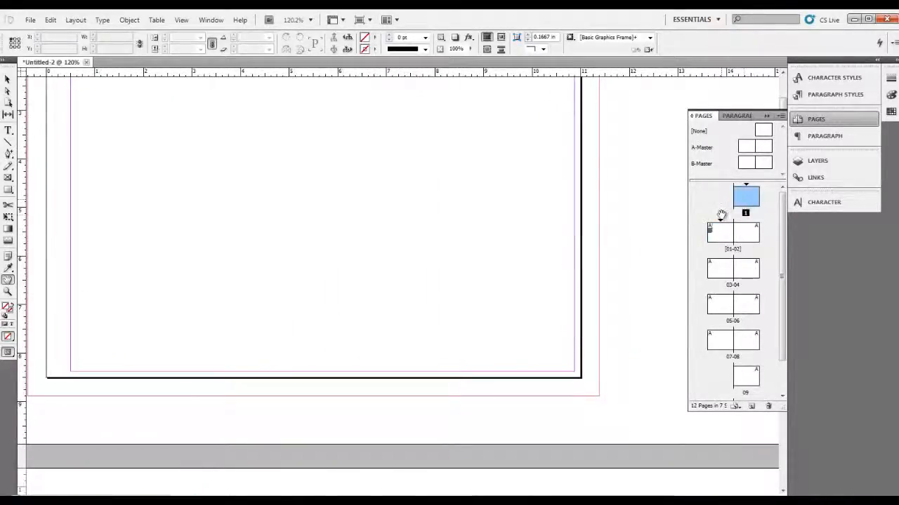
double_click(721, 273)
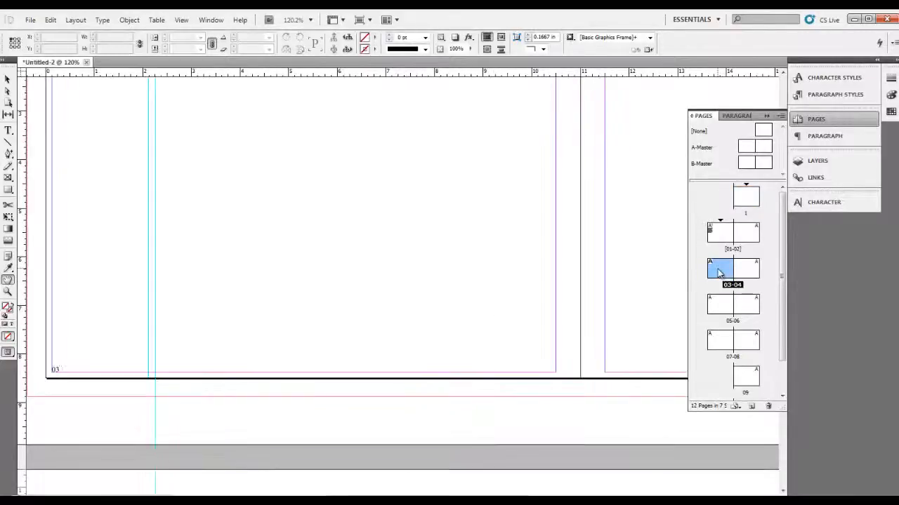
left_click_drag(679, 321, 468, 279)
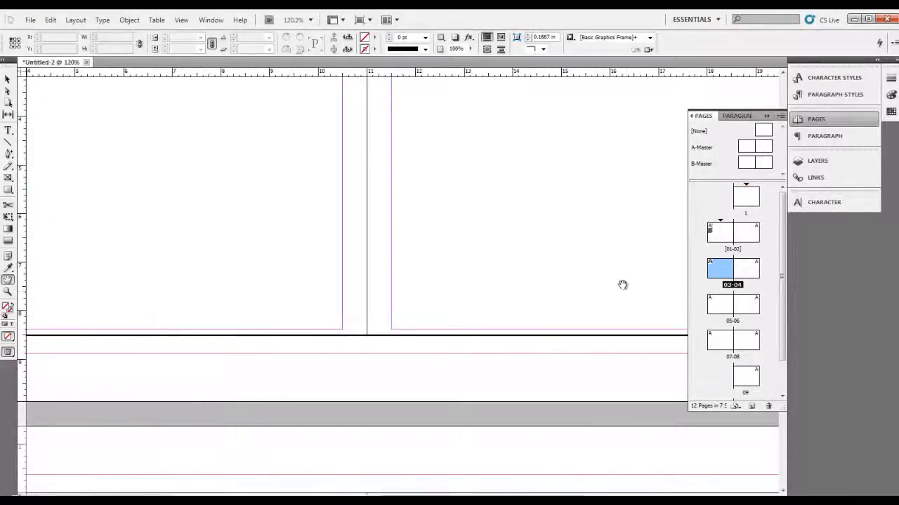
Step: Check the page shuffle options of the 01-02 spread and the 05-06 spread
left_click(716, 233)
right_click(716, 233)
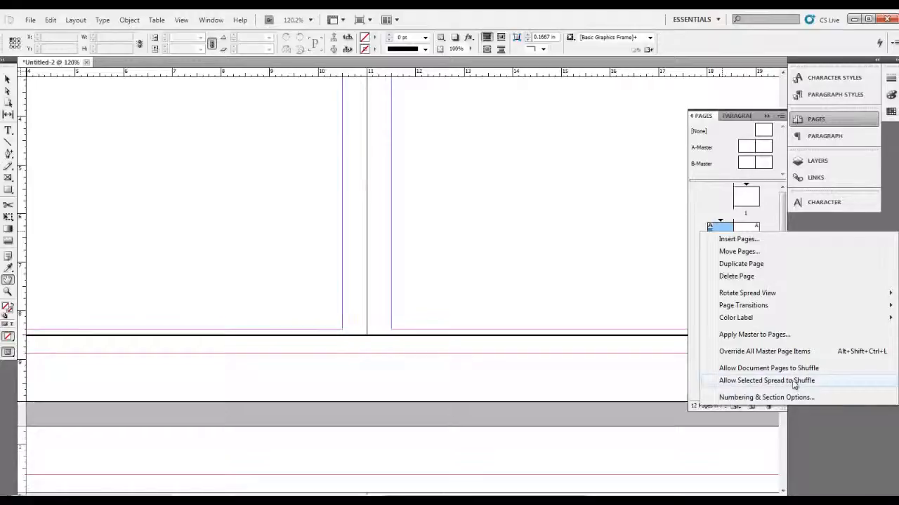
left_click(715, 203)
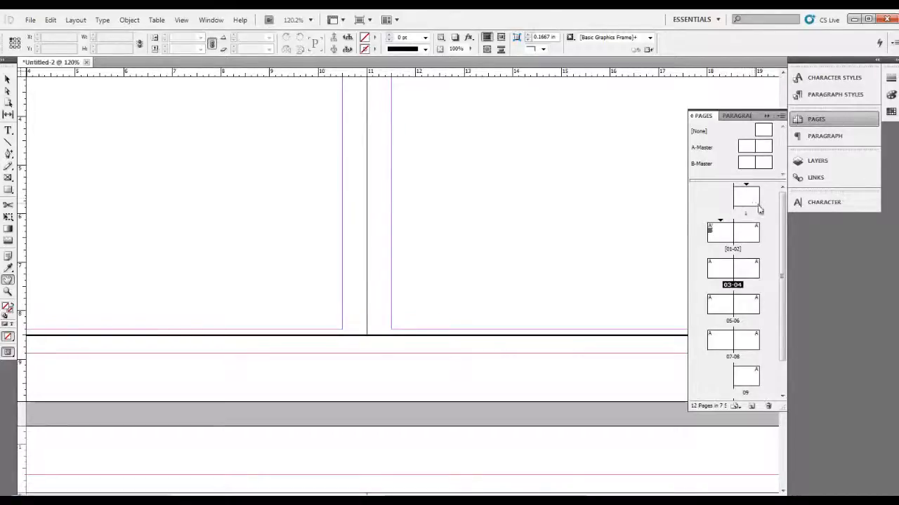
scroll(754, 313, "down", 1)
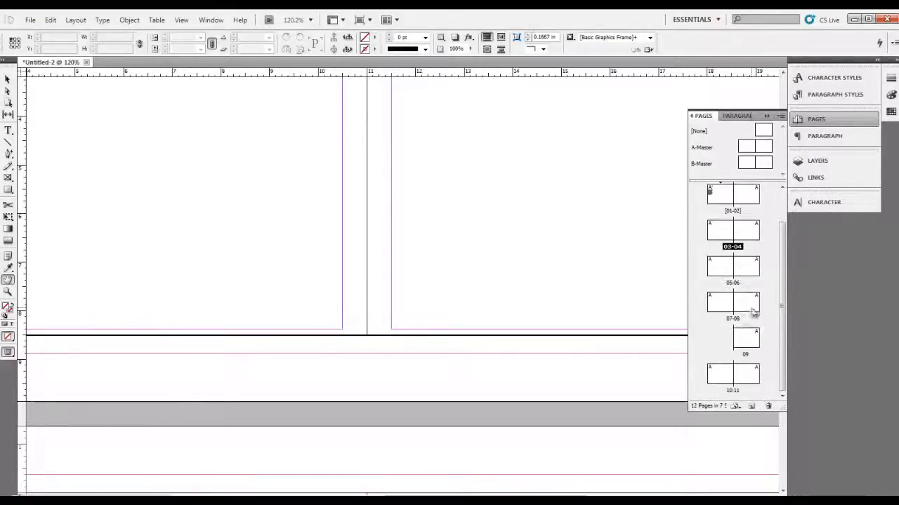
right_click(743, 272)
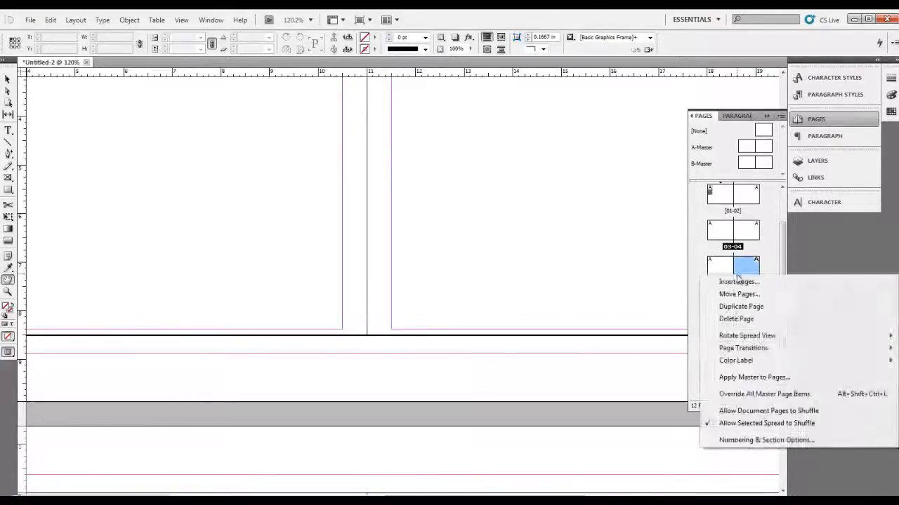
left_click(766, 230)
scroll(756, 330, "up", 1)
scroll(753, 344, "down", 1)
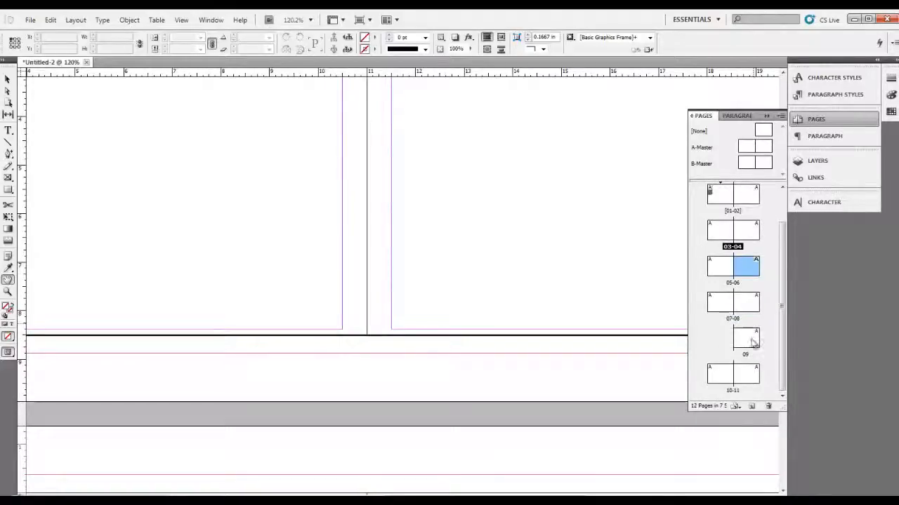
Step: Rearrange the final pages so that 09 and 10 form a facing spread and 11 is a single left-hand page
left_click_drag(751, 341, 731, 340)
mouse_move(727, 372)
left_mouse_down()
mouse_move(739, 344)
mouse_move(730, 371)
left_mouse_up()
left_click(743, 380)
left_click(745, 370)
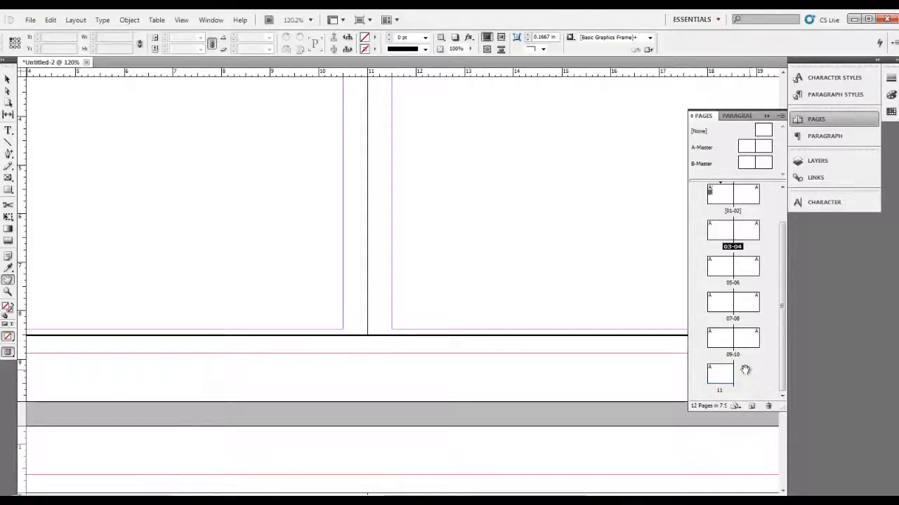
Step: Inspect the title, text column and page number on page 01 at 100% magnification
key("ctrl+minus")
key("ctrl+minus")
key("ctrl+minus")
scroll(343, 263, "up", 7)
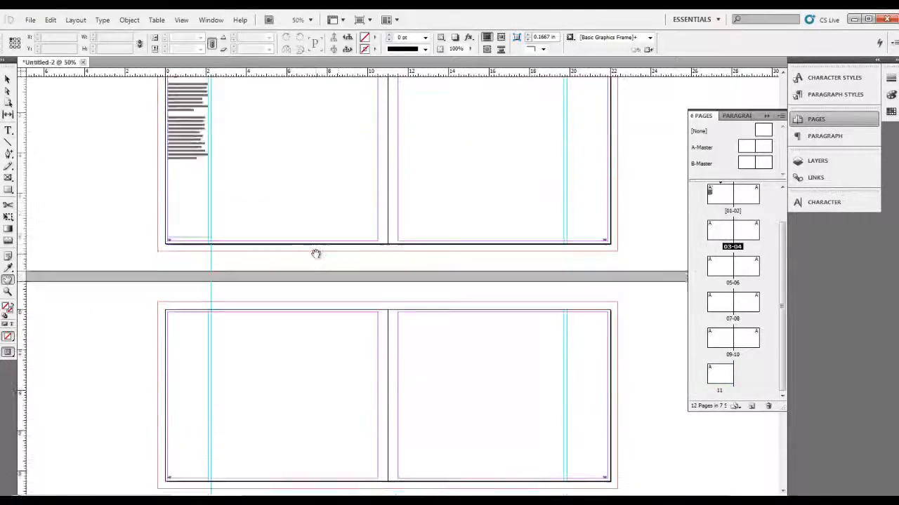
key("z")
left_click_drag(404, 448, 404, 445)
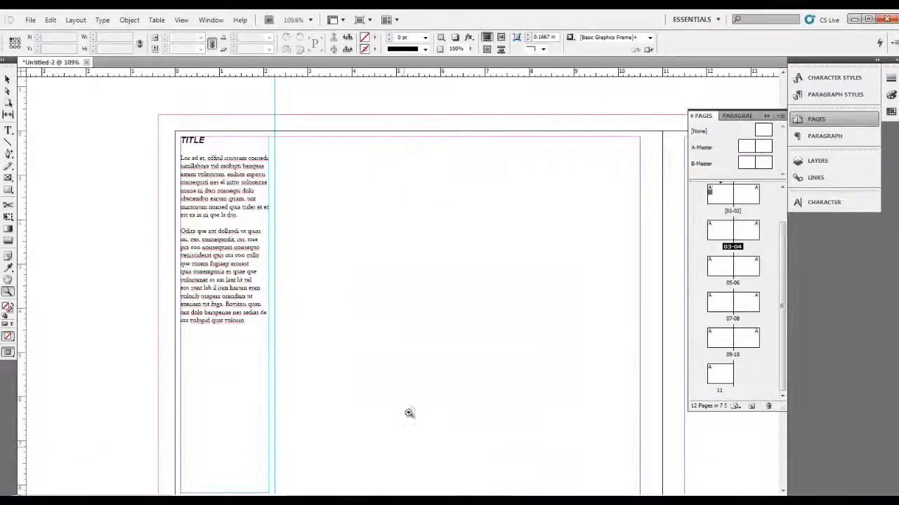
scroll(404, 402, "down", 2)
key("ctrl+1")
key("h")
left_click_drag(397, 306, 353, 345)
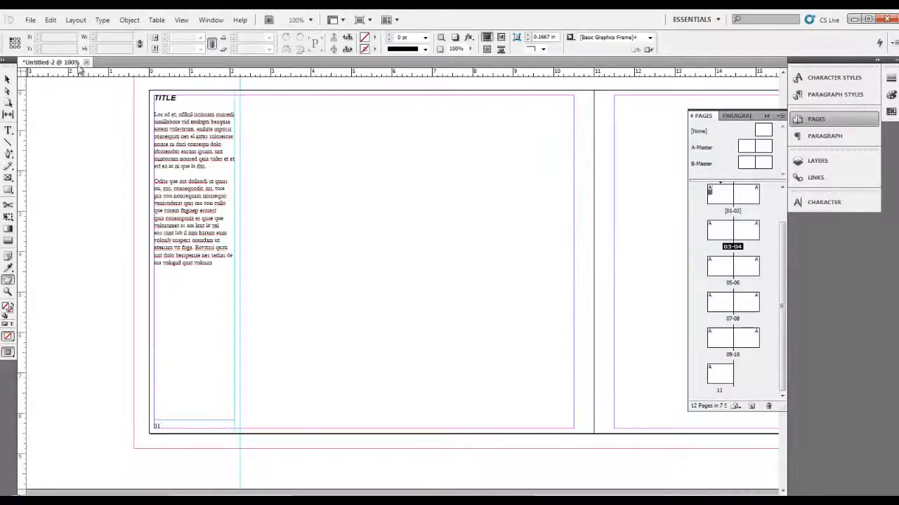
Step: Save the document as Indesign_Tutorial_01 in the Tutorials folder
left_click(30, 20)
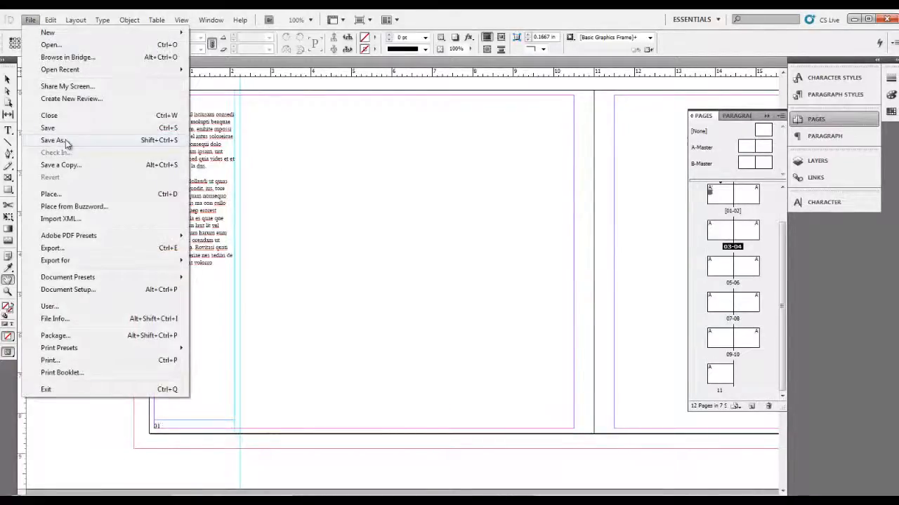
left_click(66, 142)
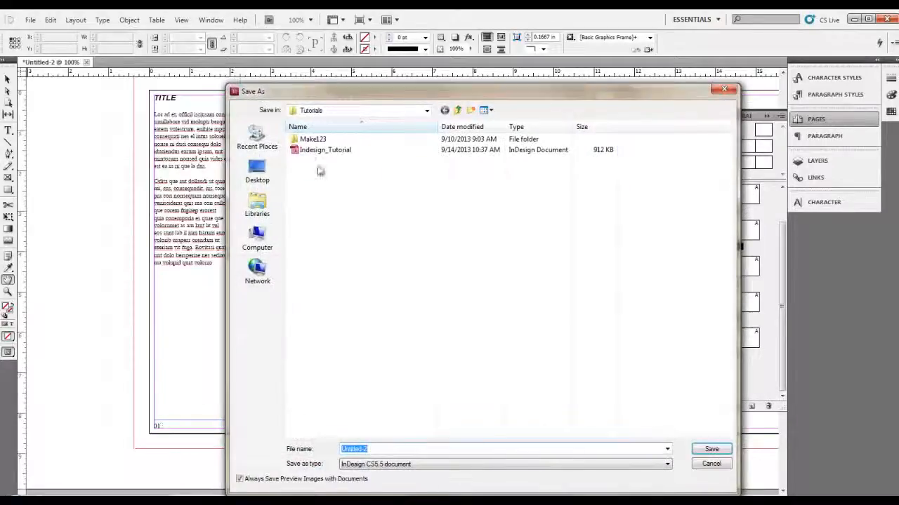
left_click(391, 448)
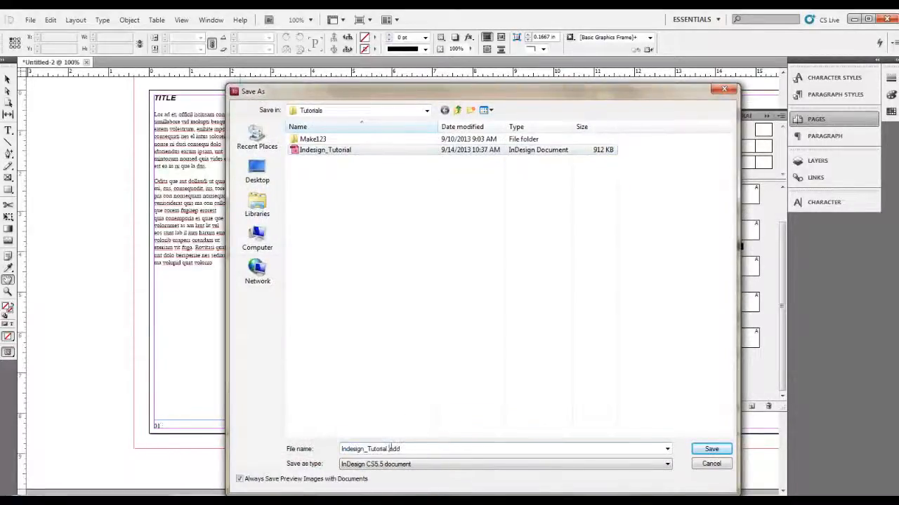
type("_")
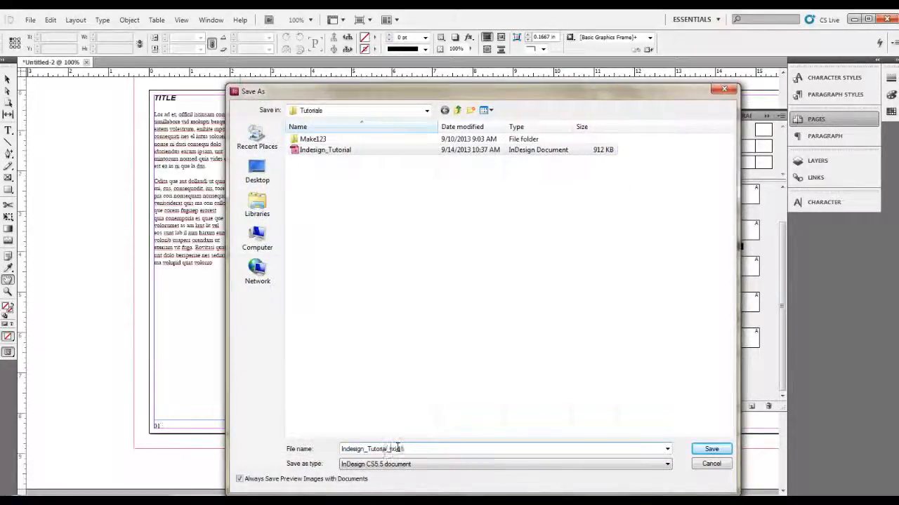
type("In")
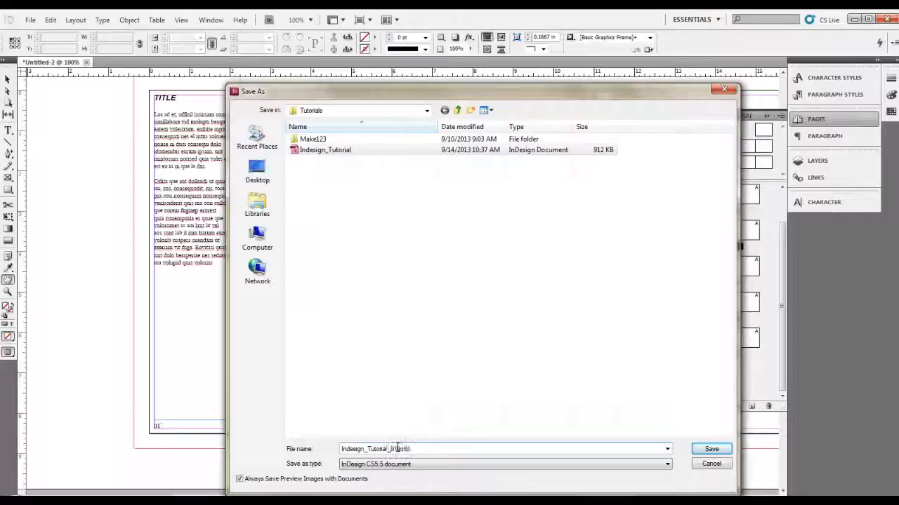
left_click(715, 450)
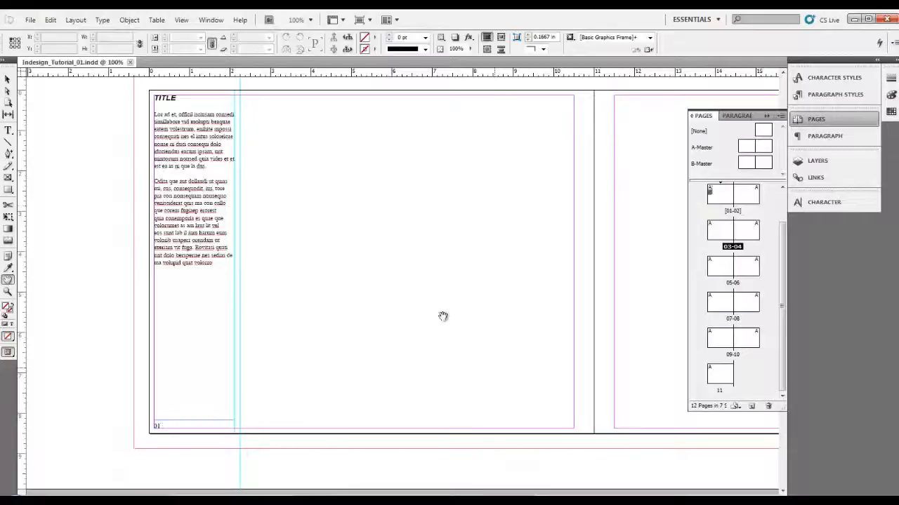
Step: Place the image 510px-Sanzio_01_Euclid beside the text column on page 01 and enlarge it to about 5.5 × 6.5 in
left_click(7, 79)
left_click(30, 20)
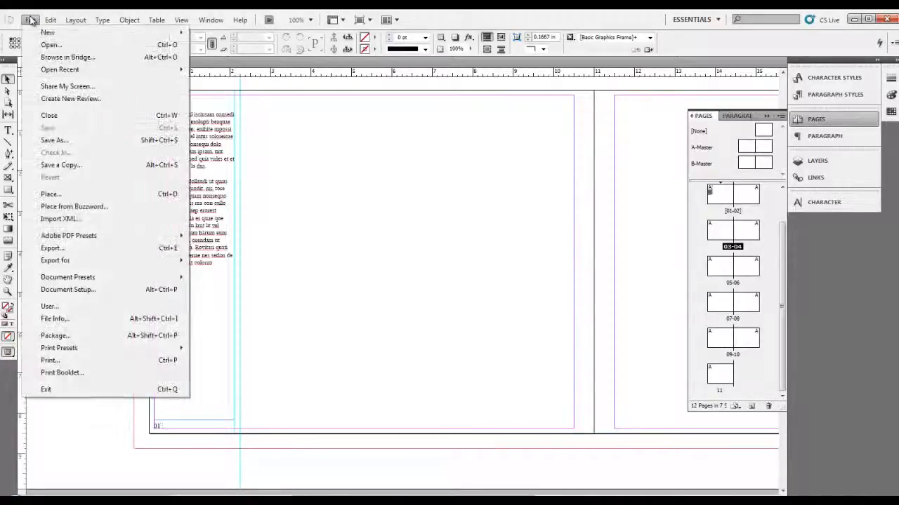
left_click(63, 193)
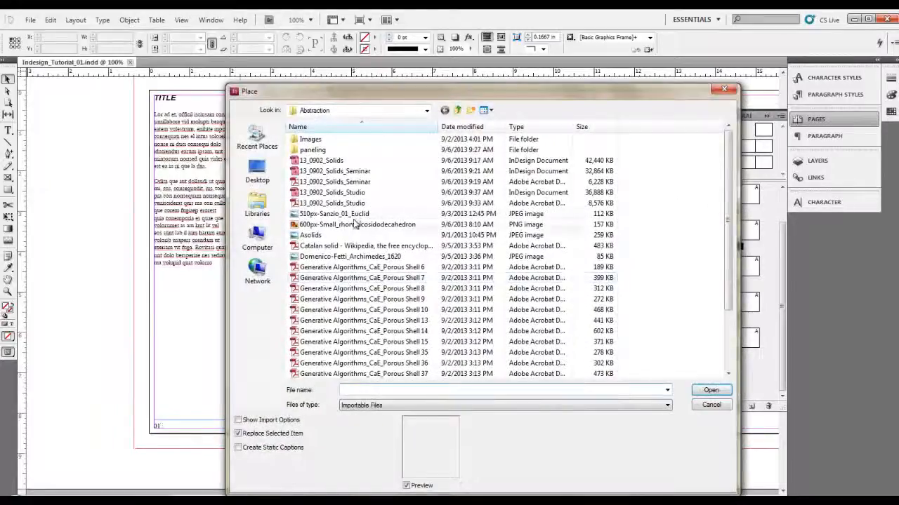
left_click(351, 214)
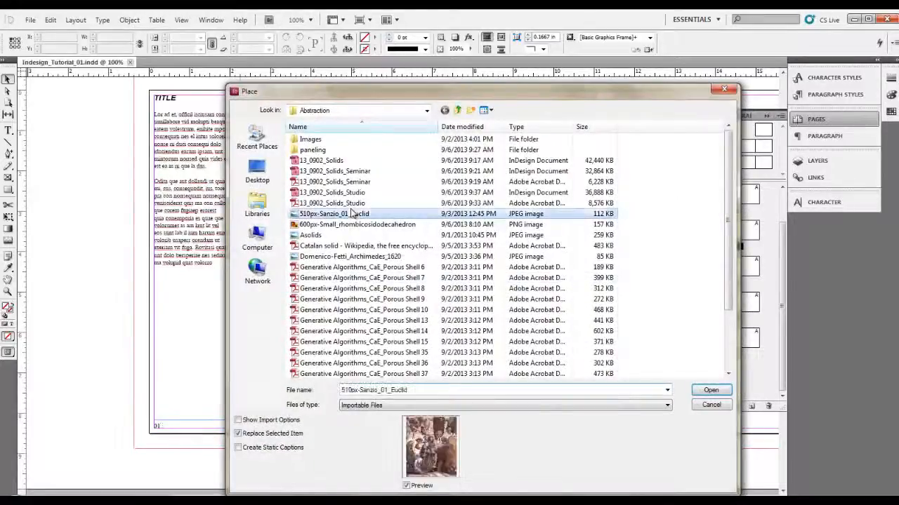
left_click(709, 391)
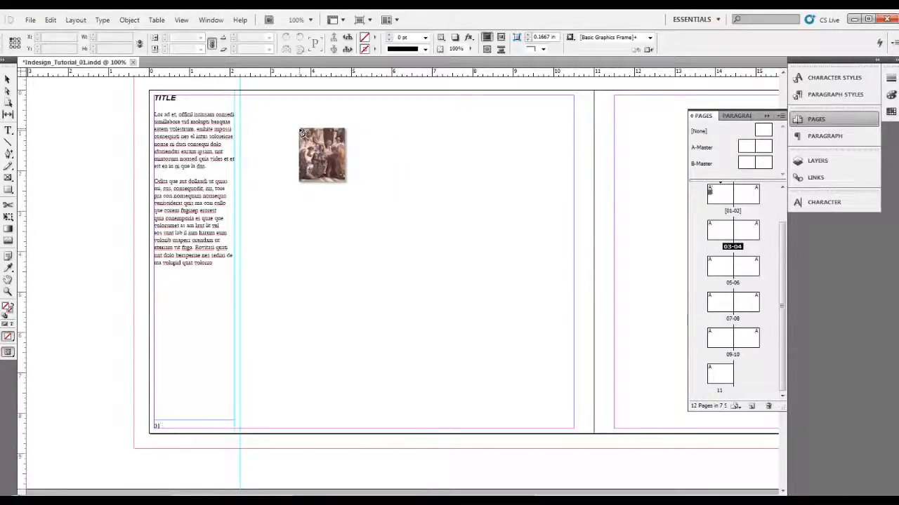
left_click_drag(299, 129, 368, 208)
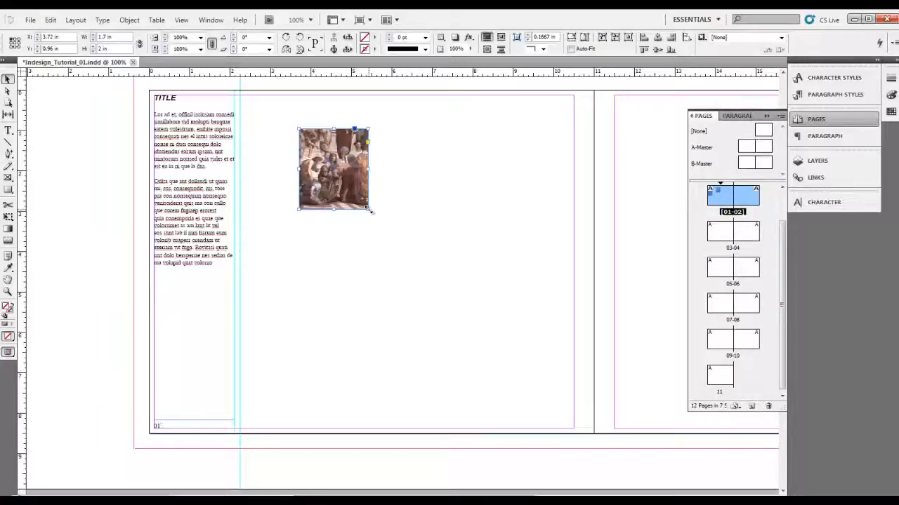
left_click_drag(369, 210, 520, 364)
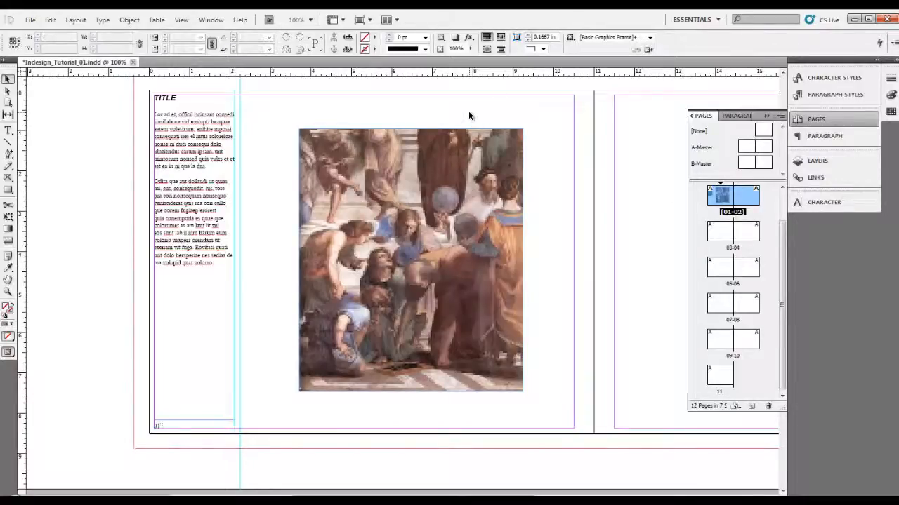
Step: Duplicate the placed painting onto page 02 at the same height, at about X 13.1 in
key("ctrl+minus")
key("ctrl+minus")
key("space")
left_click_drag(522, 238, 404, 219)
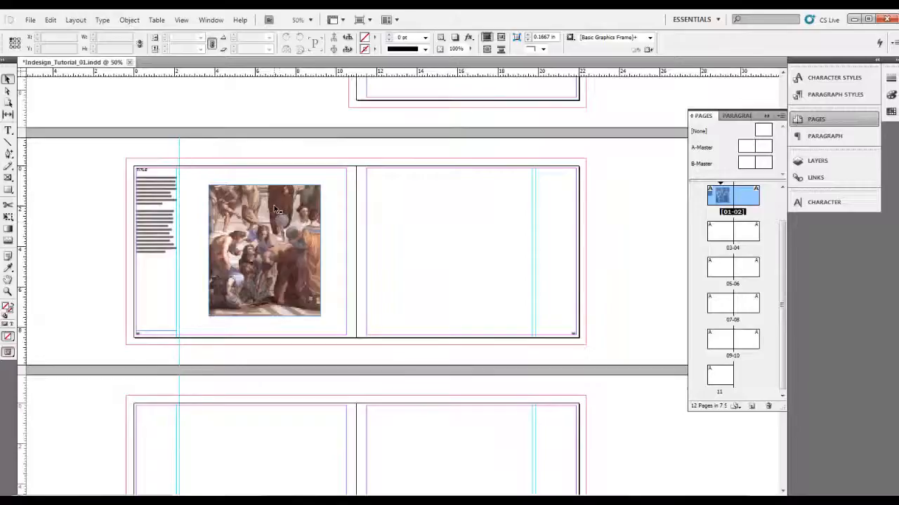
left_click_drag(274, 216, 456, 220)
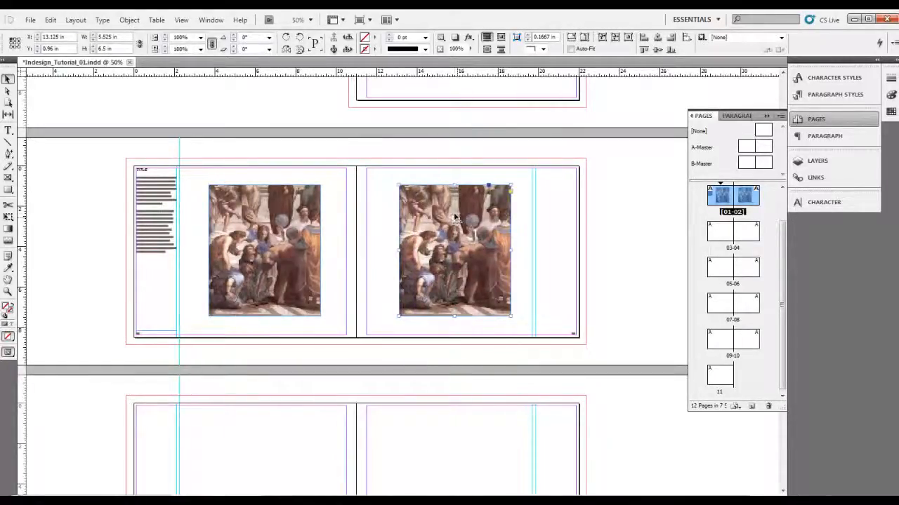
scroll(455, 218, "down", 2)
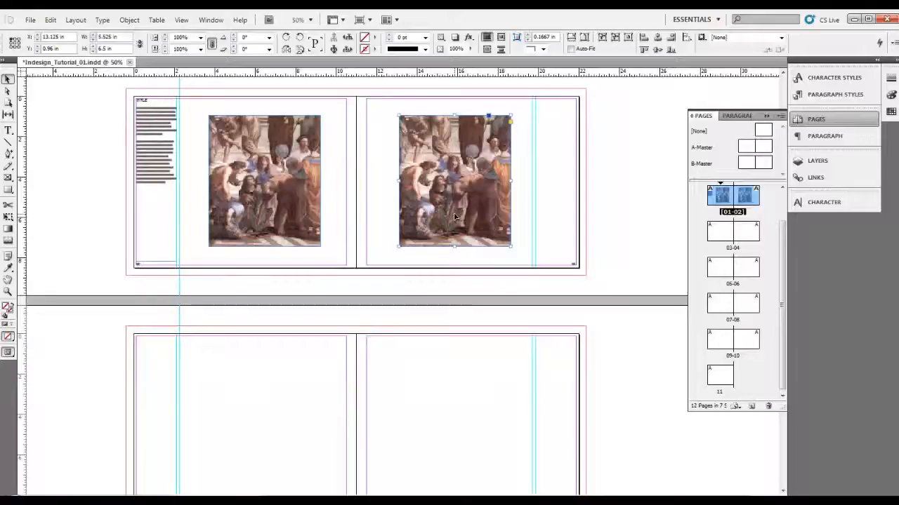
Step: Replace the duplicated painting on page 02 with the image 600px-Small_rhombicosidodecahedron
left_click(30, 19)
left_click(54, 194)
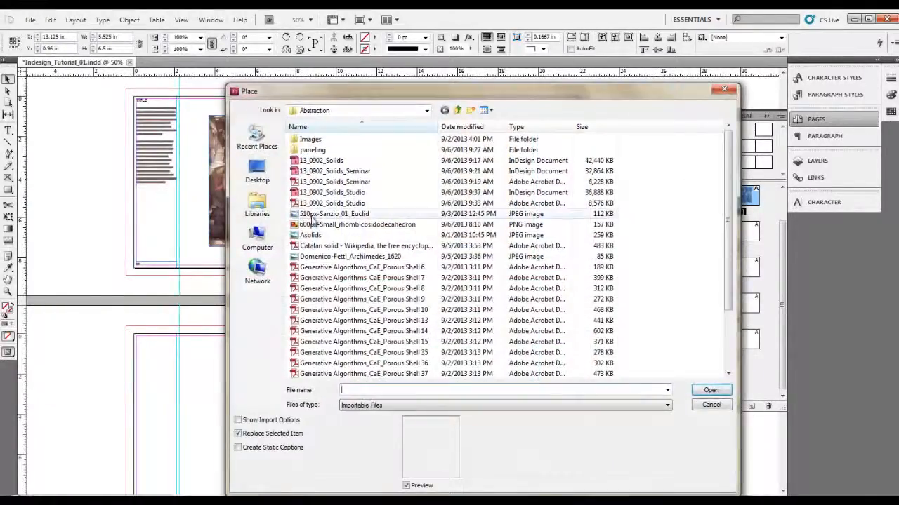
left_click(313, 224)
left_click(710, 389)
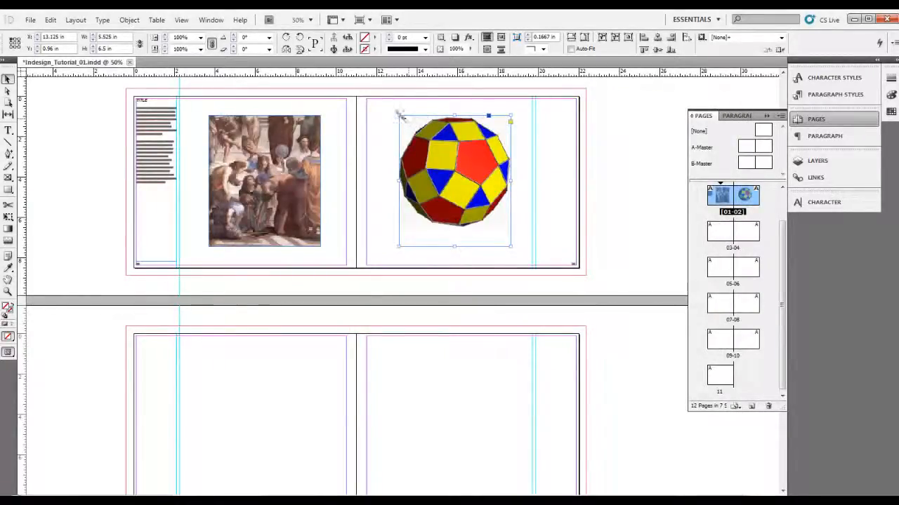
left_click(391, 253)
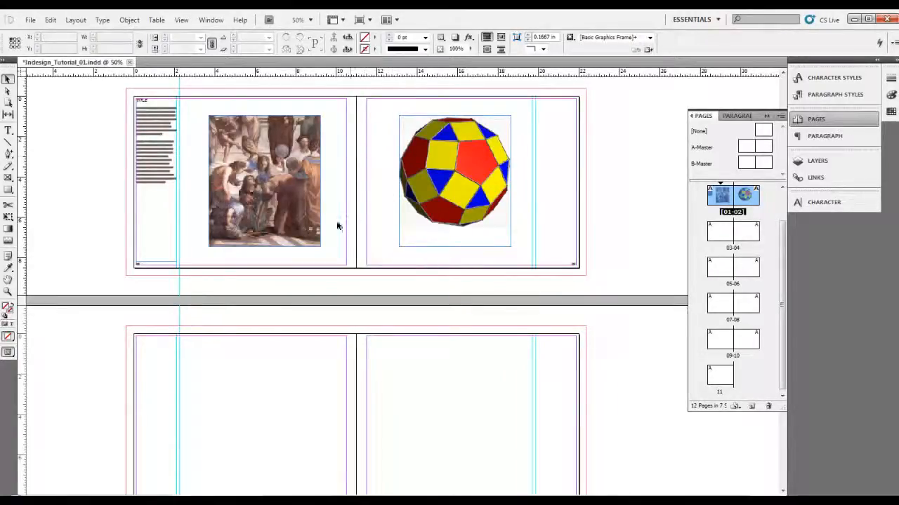
Step: Copy the painting on page 01 and paste it in place on the 03-04 spread
left_click(308, 185)
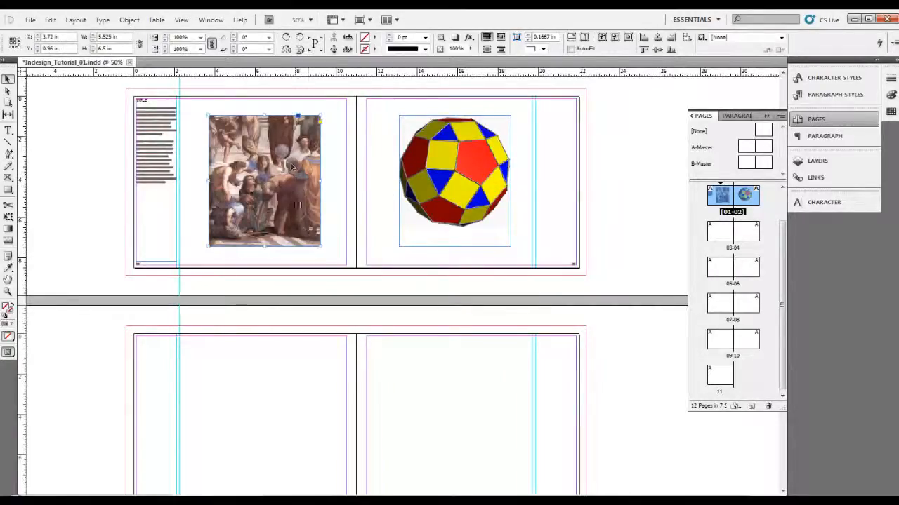
scroll(309, 185, "down", 3)
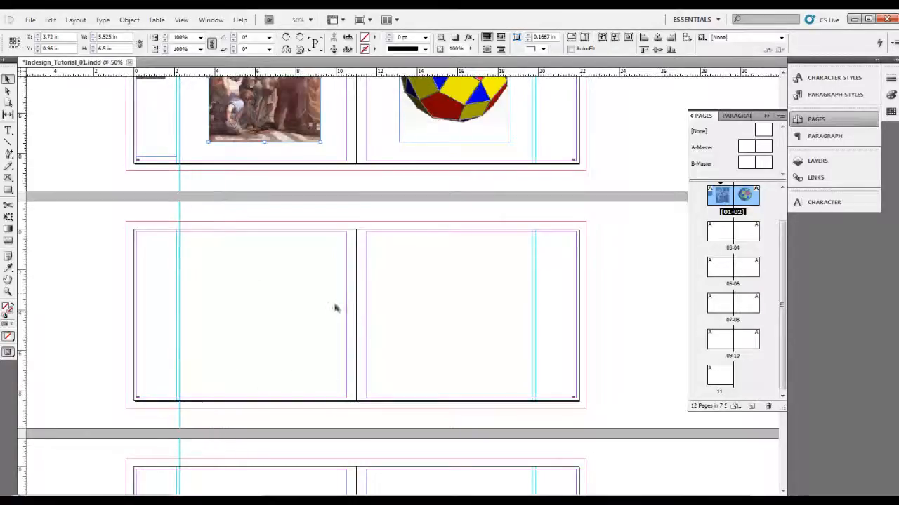
scroll(338, 314, "up", 4)
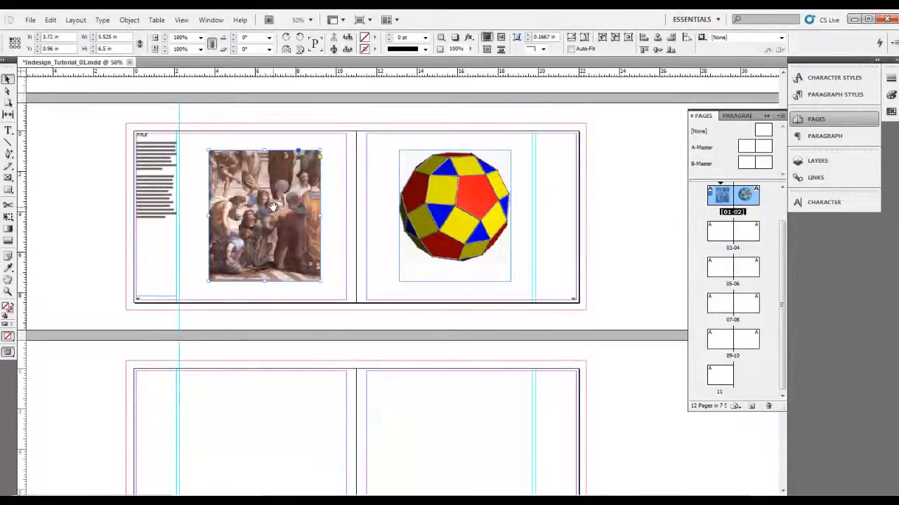
key("Page_Down")
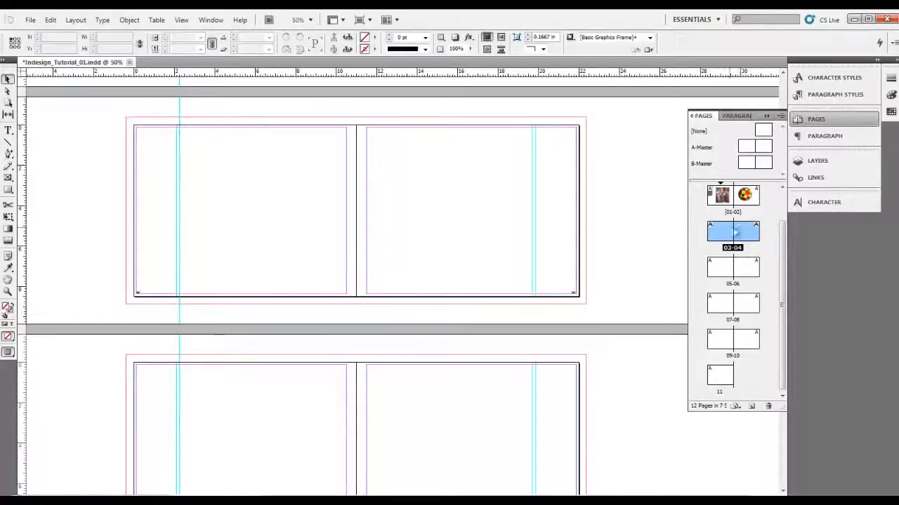
left_click(50, 19)
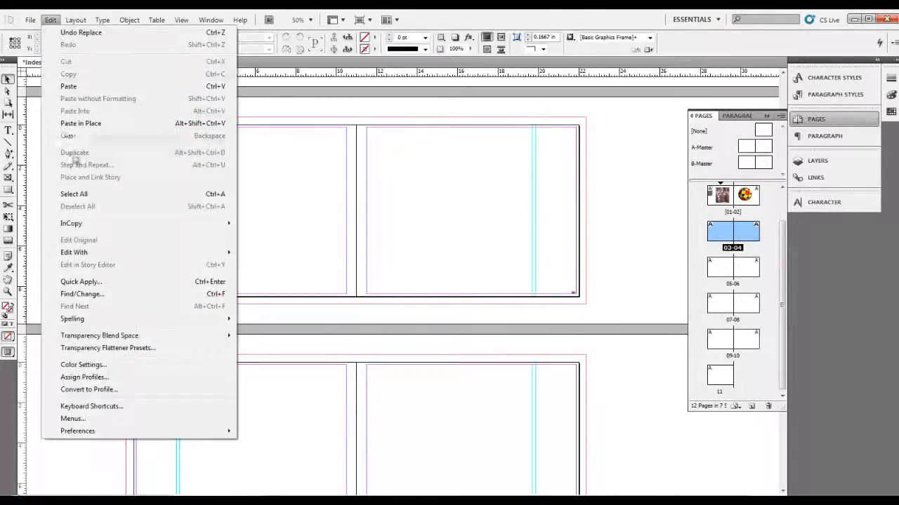
left_click(81, 123)
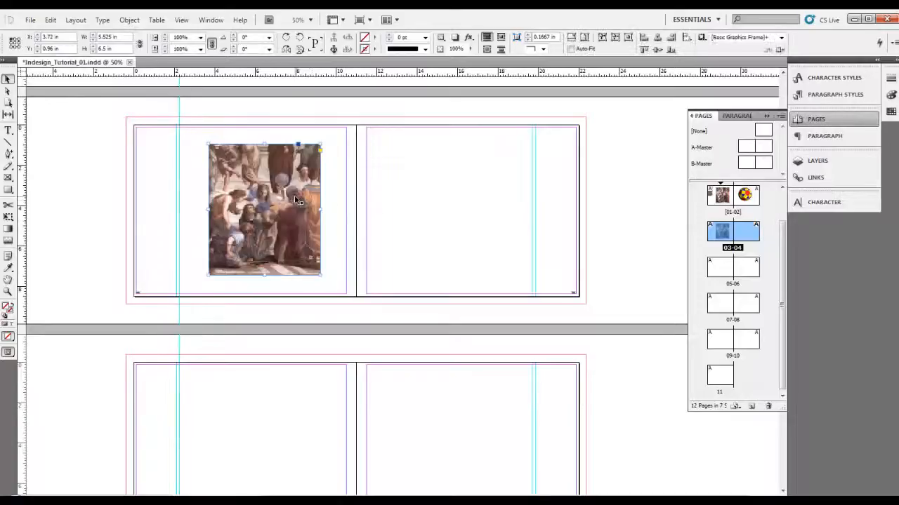
Step: Delete the pasted painting from page 03
left_click(357, 224)
scroll(307, 202, "up", 5)
scroll(304, 199, "down", 3)
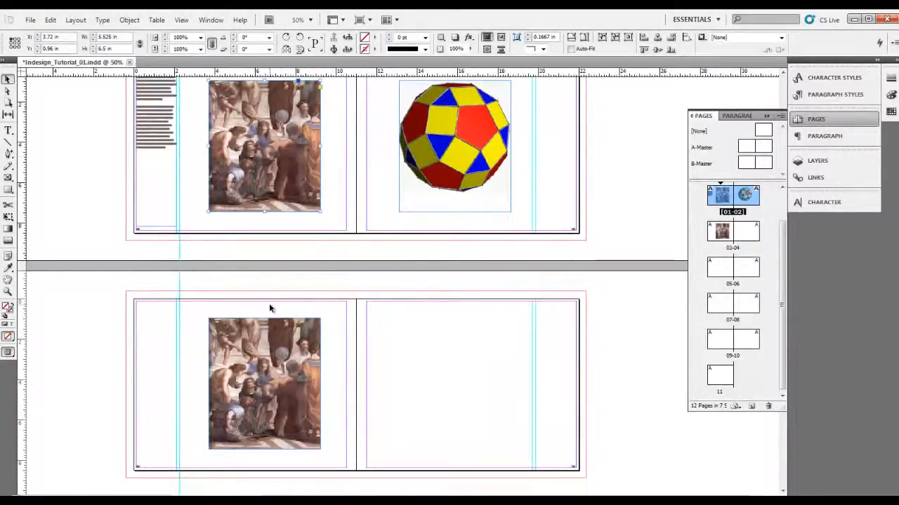
left_click(288, 344)
key("Delete")
Step: Copy the painting on page 01 again and paste it in place on page 03
left_click(306, 206)
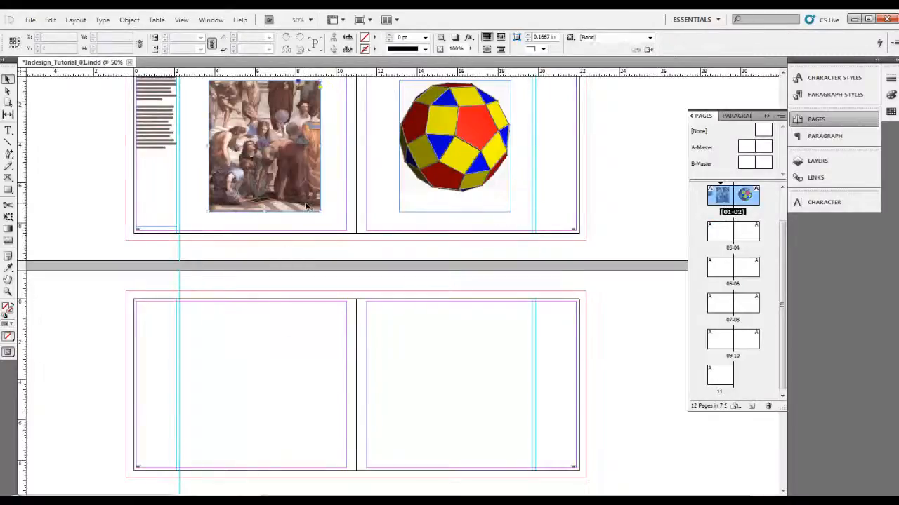
left_click(470, 357)
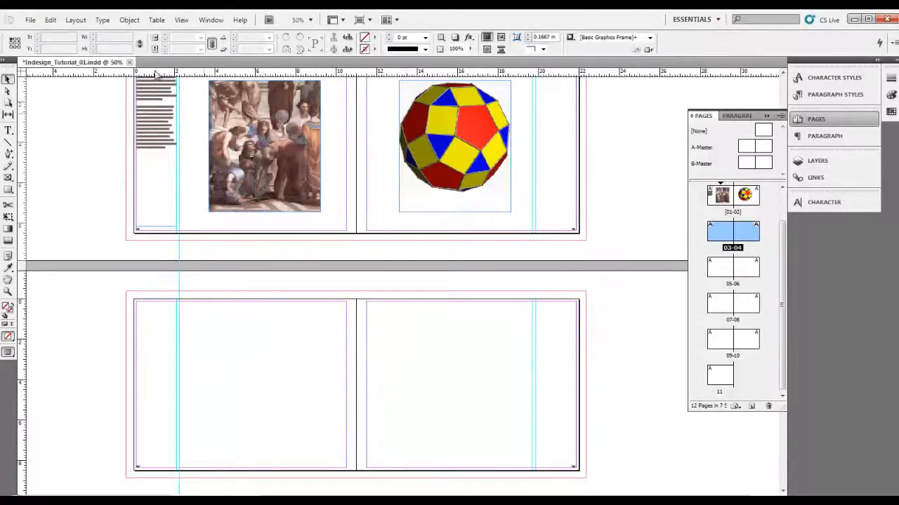
left_click(51, 19)
left_click(77, 123)
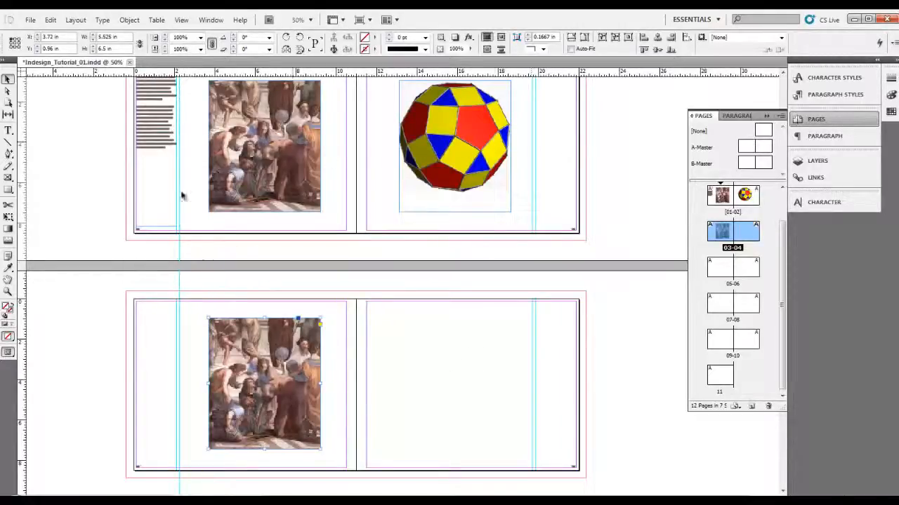
Step: Draw a rectangle about 8.1 × 8.3 in around the painting on page 03 and duplicate the painting onto page 04 at about X 13 in
left_click(8, 190)
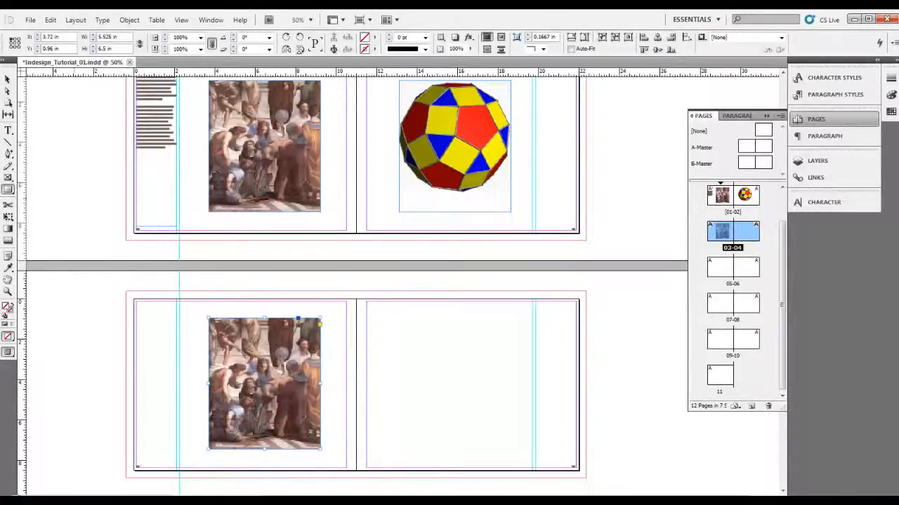
left_click_drag(180, 301, 346, 467)
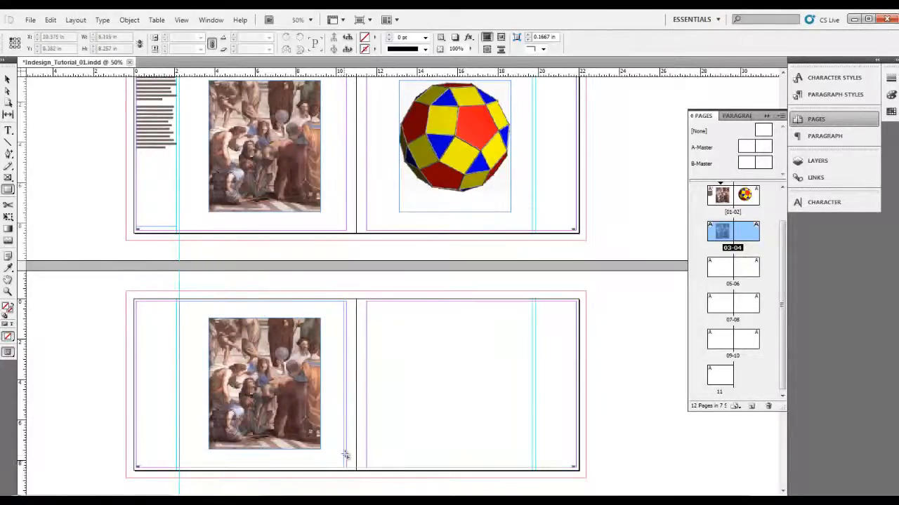
key("v")
left_click_drag(279, 419, 451, 417)
left_click(537, 366)
left_click(483, 379)
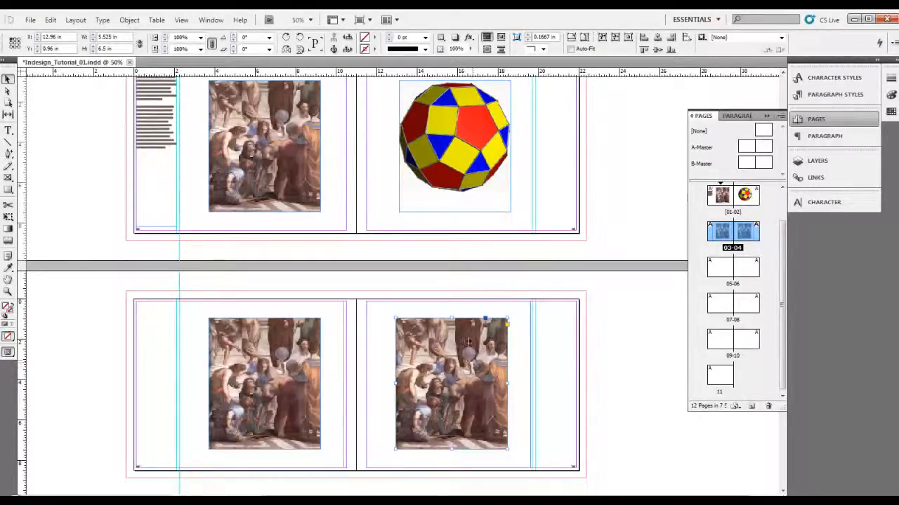
Step: Try to move the polyhedron image from page 02 down onto page 04, and undo the move
scroll(469, 344, "up", 1)
left_click_drag(481, 258, 474, 351)
scroll(475, 350, "down", 1)
key("ctrl+z")
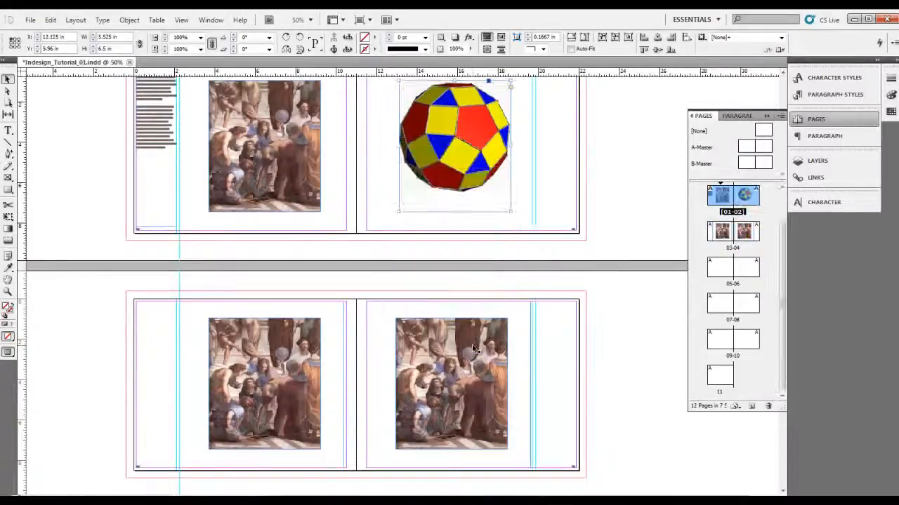
Step: Delete both paintings and the frames around them from the 03-04 spread
scroll(463, 359, "down", 1)
scroll(477, 437, "down", 2)
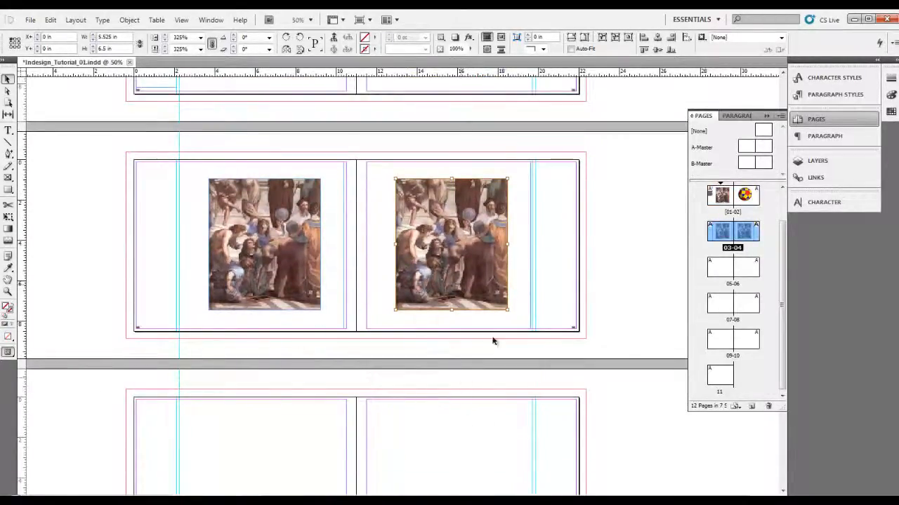
left_click_drag(552, 212, 316, 284)
key("Delete")
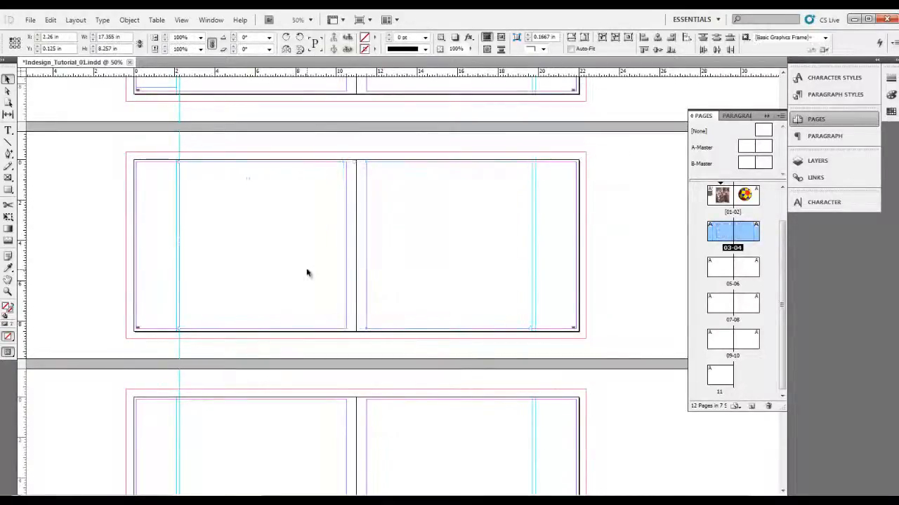
Step: Delete the polyhedron image from page 02
scroll(487, 211, "up", 10)
left_click(490, 397)
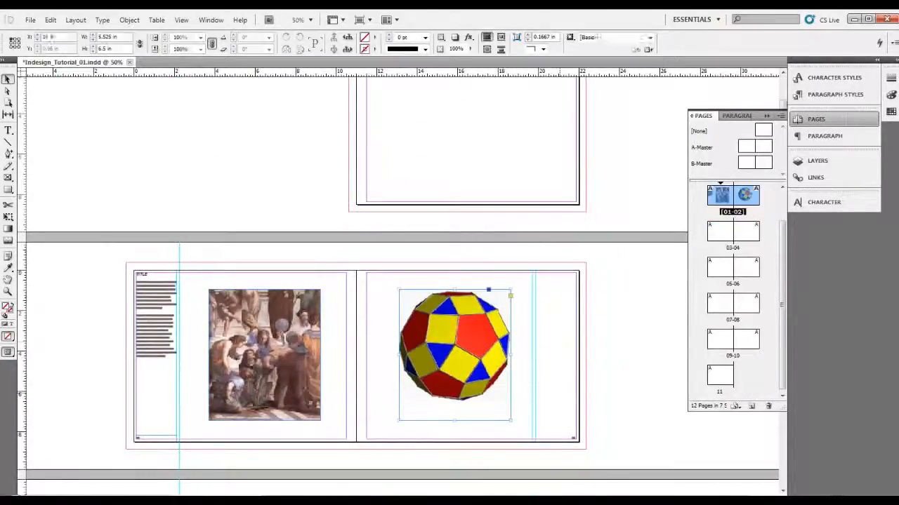
key("Delete")
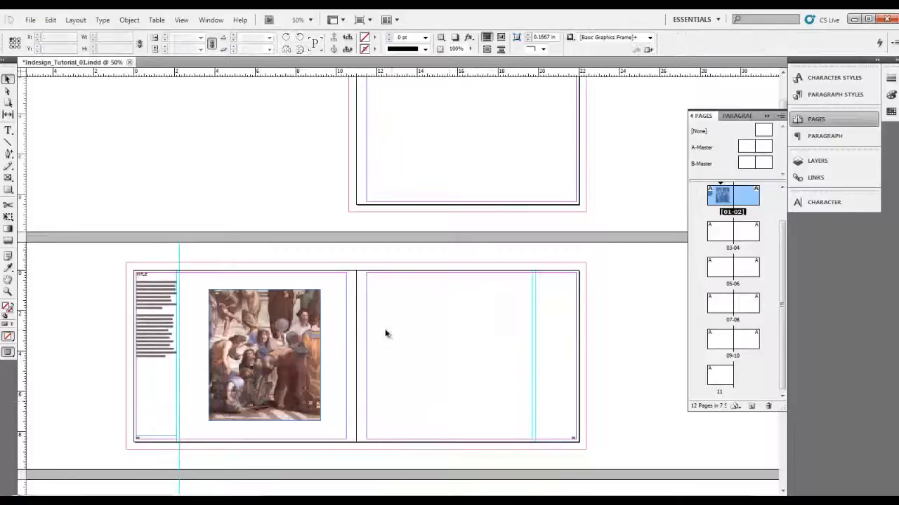
Step: Crop the painting on page 01 by reducing its frame to about 5.3 × 5.8 in
scroll(387, 333, "down", 2)
key("z")
left_click_drag(481, 455, 481, 434)
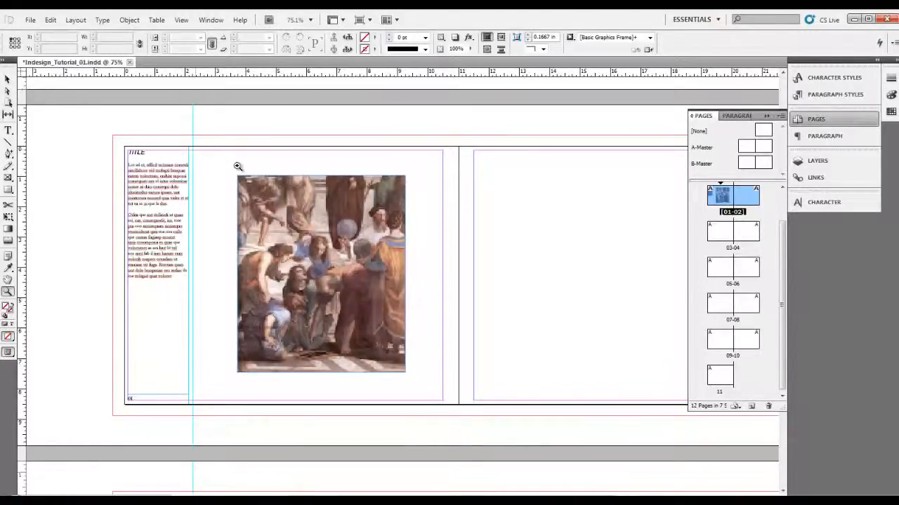
key("v")
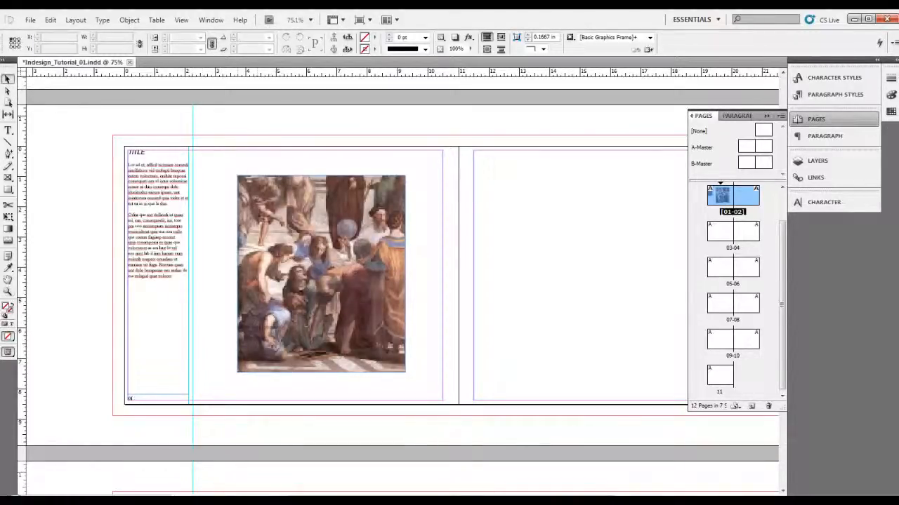
left_click(295, 250)
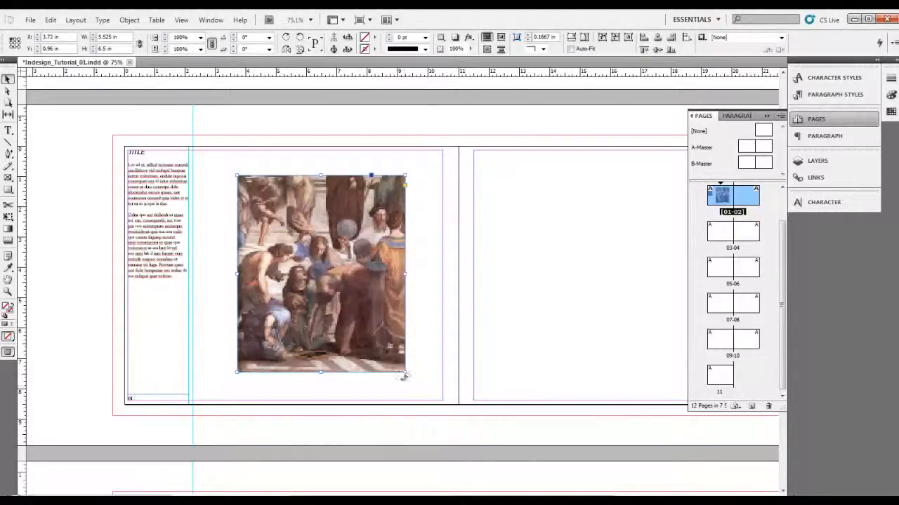
mouse_move(405, 373)
left_mouse_down()
mouse_move(387, 329)
mouse_move(423, 367)
mouse_move(457, 313)
mouse_move(389, 320)
mouse_move(384, 332)
mouse_move(405, 372)
left_mouse_up()
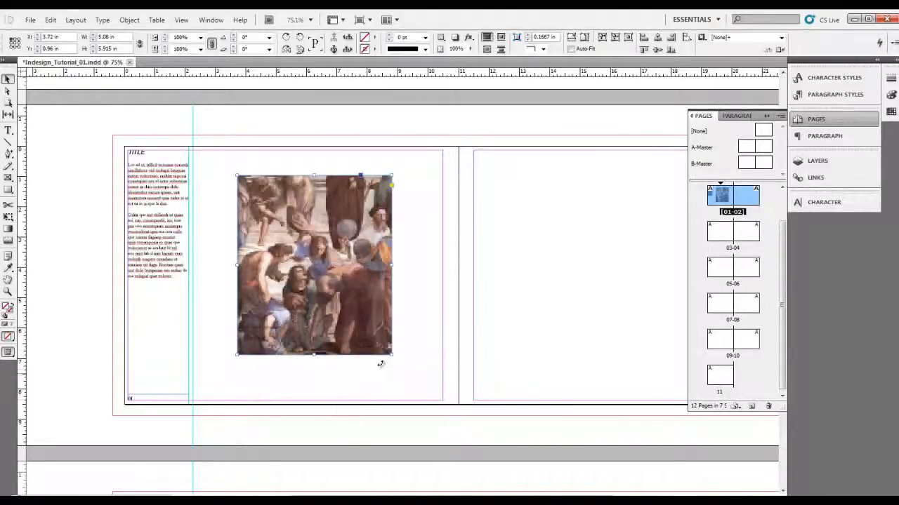
mouse_move(392, 352)
left_mouse_down()
mouse_move(405, 374)
mouse_move(397, 351)
left_mouse_up()
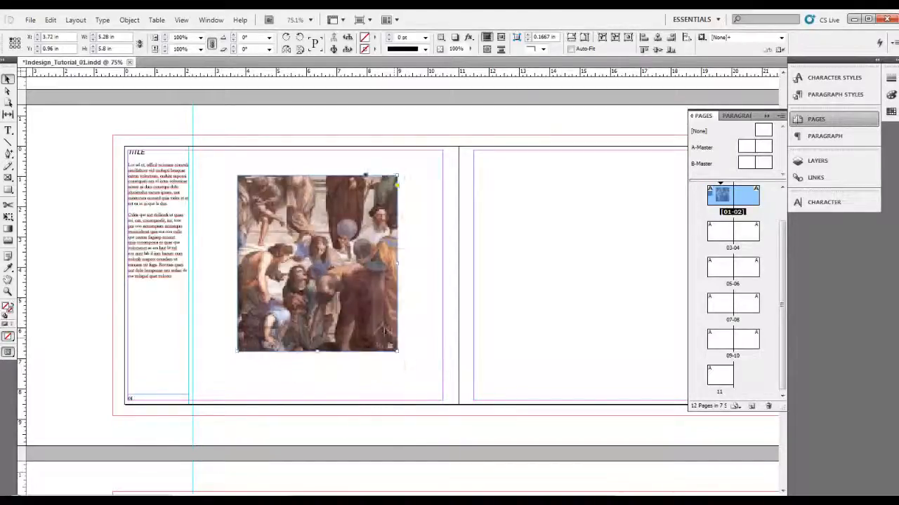
Step: Fit the painting's frame on page 01 to its content
right_click(363, 299)
mouse_move(396, 347)
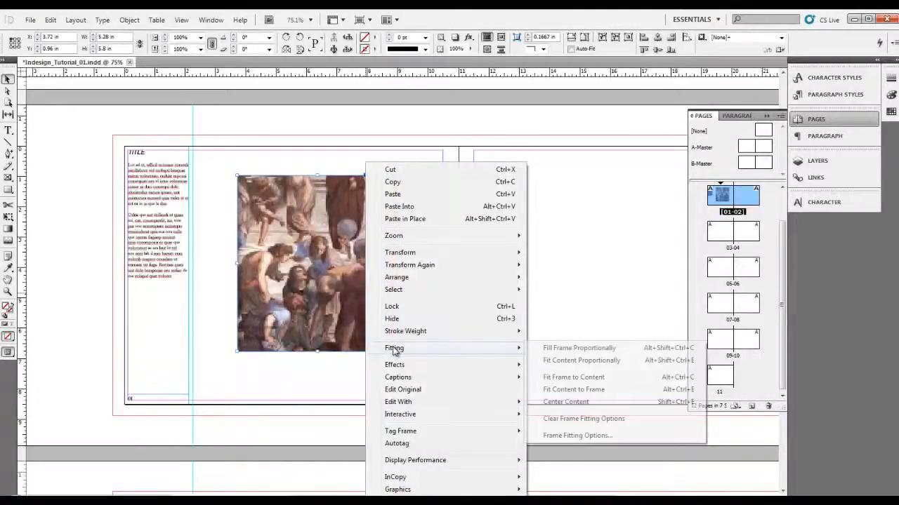
left_click(569, 379)
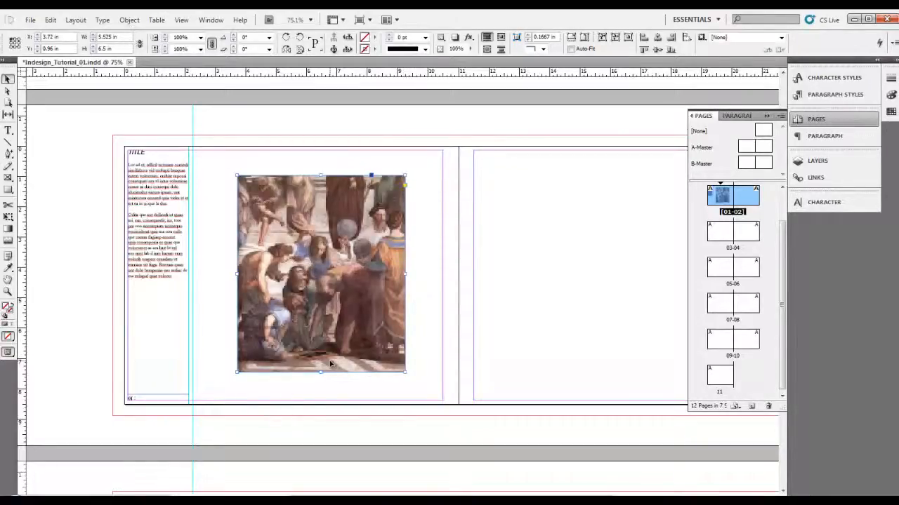
Step: Enlarge the painting inside its frame on page 01 to about 7.6 × 9 in, leaving the frame's size as it is
key("a")
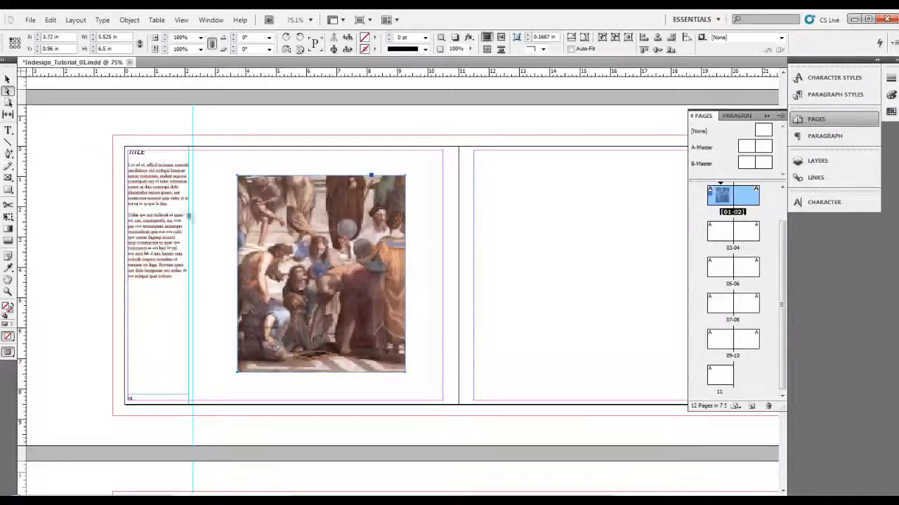
left_click(354, 309)
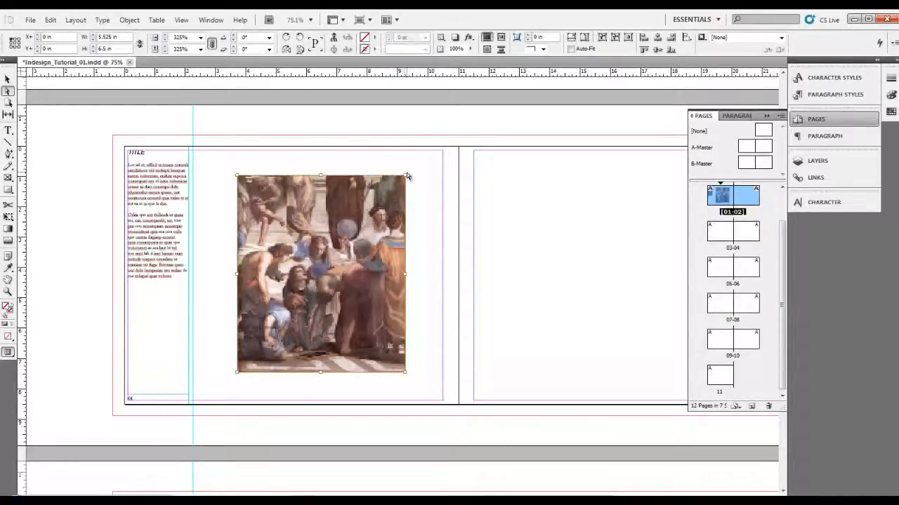
left_click_drag(405, 174, 468, 129)
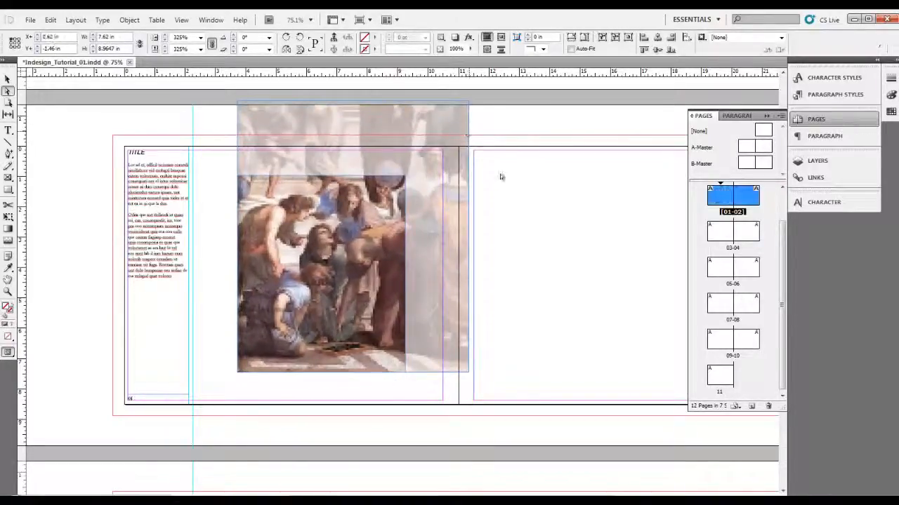
left_click(533, 266)
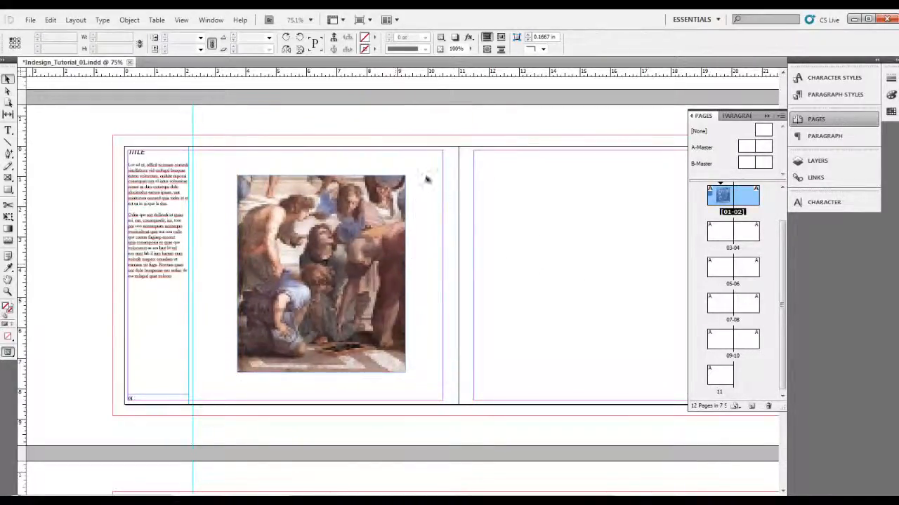
Step: Fit the painting on page 01 to its frame using Fit Content to Frame
key("v")
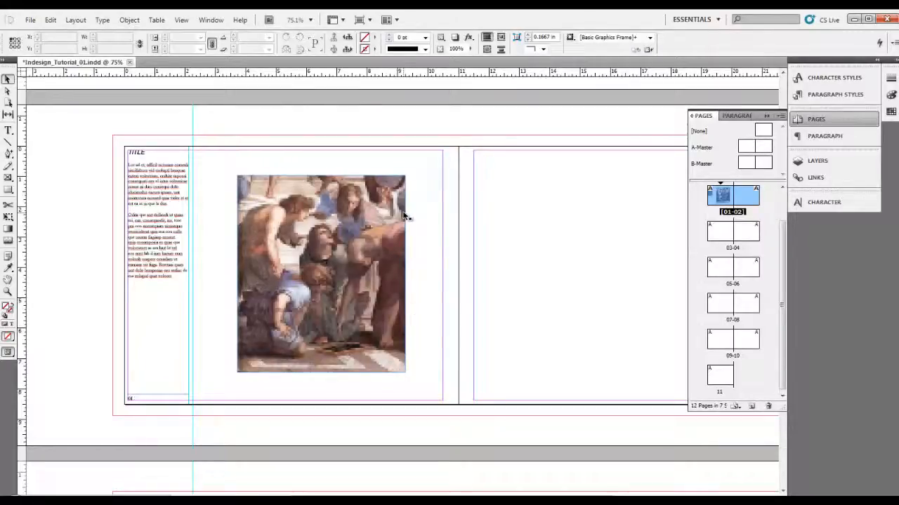
left_click(348, 307)
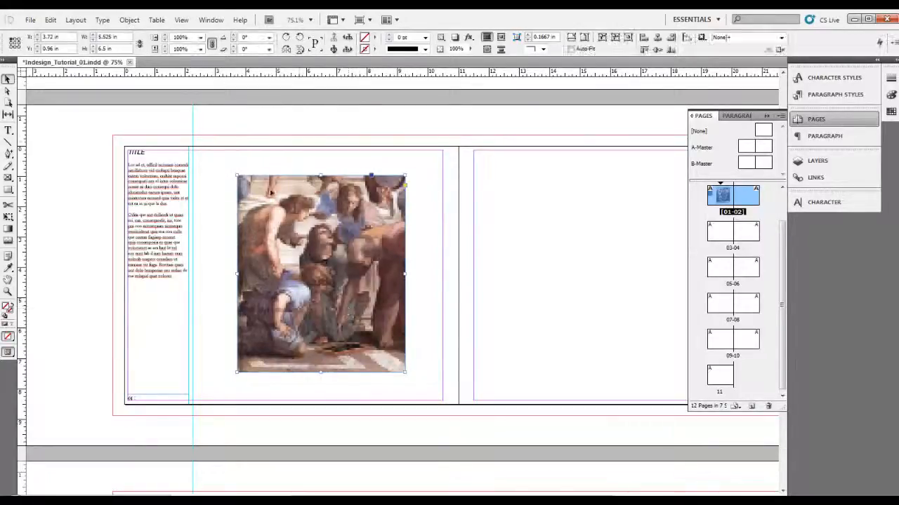
right_click(299, 288)
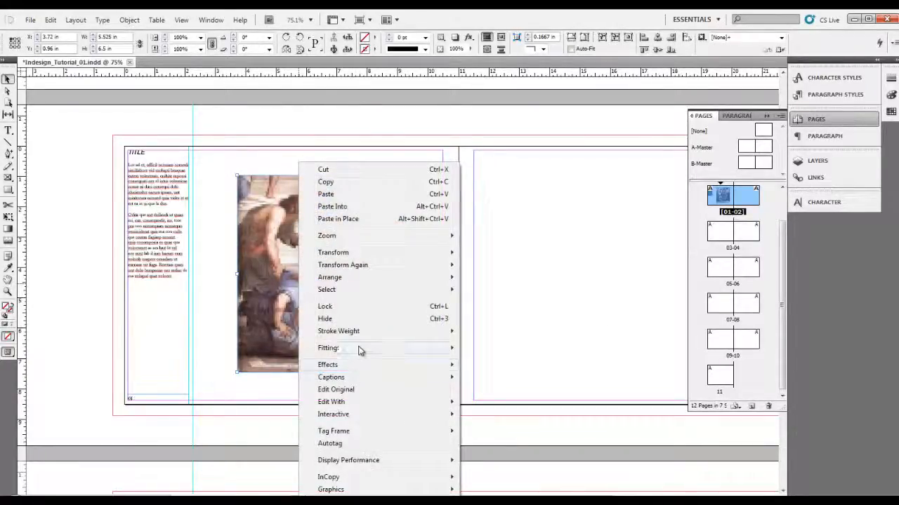
mouse_move(361, 351)
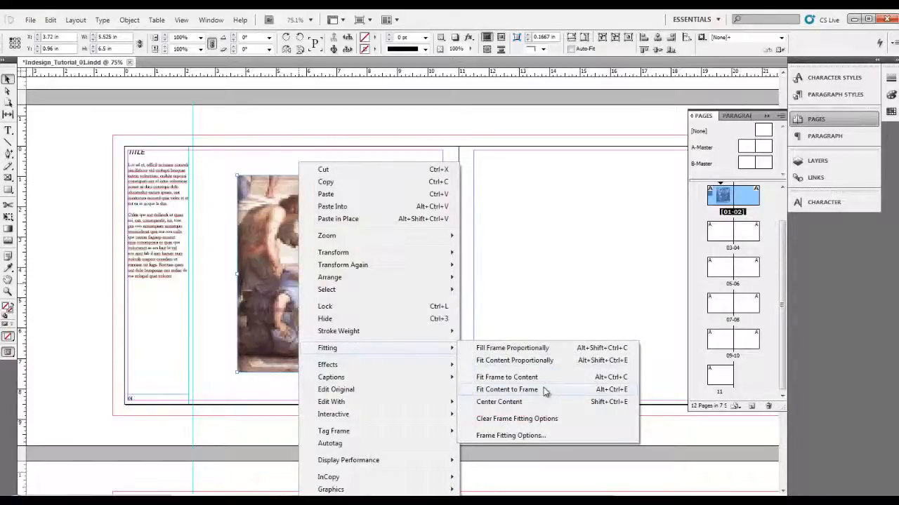
left_click(545, 392)
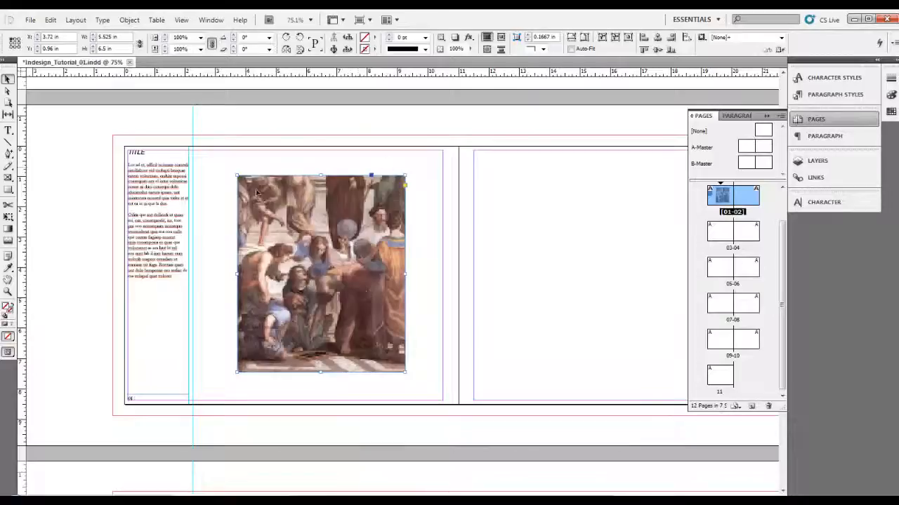
left_click(453, 276)
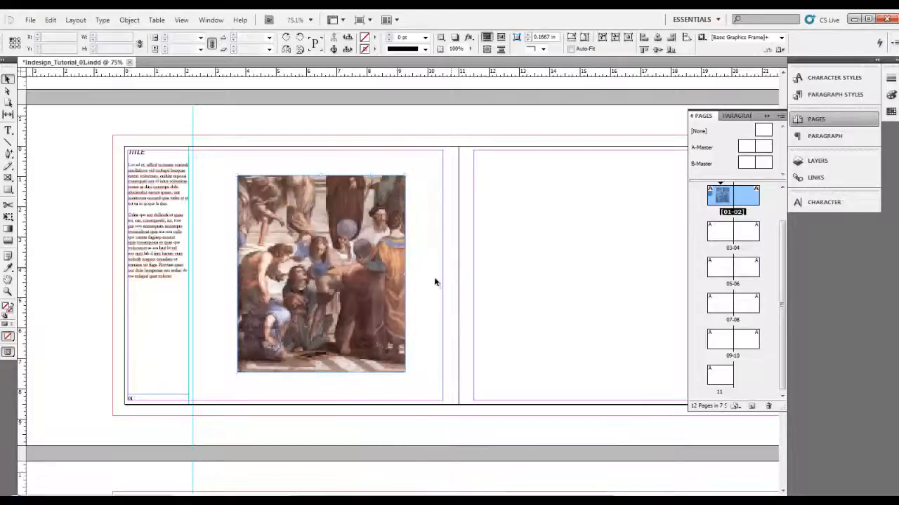
Step: Scale the painting on page 01 together with its frame down to about 5.2 × 6.1 in
left_click(360, 325)
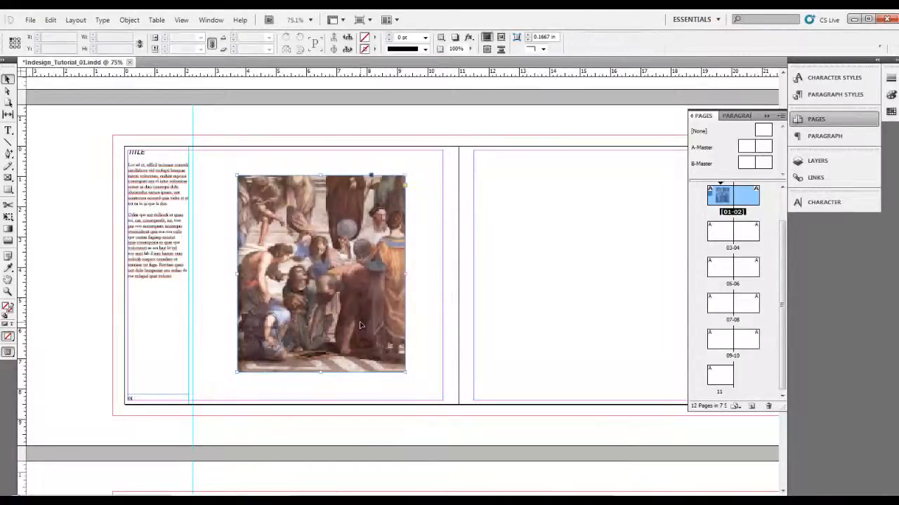
left_click_drag(405, 373, 394, 342)
scroll(411, 336, "up", 1)
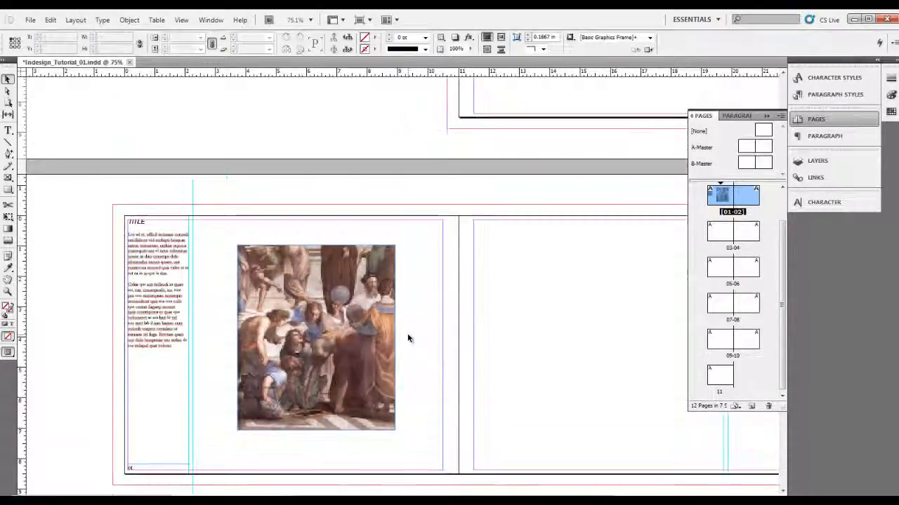
scroll(414, 330, "down", 2)
left_click(344, 238)
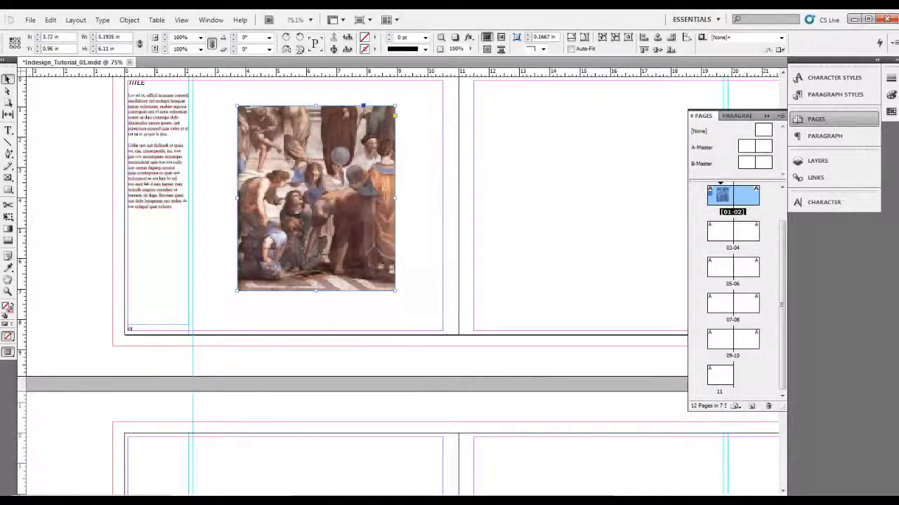
left_click(255, 310)
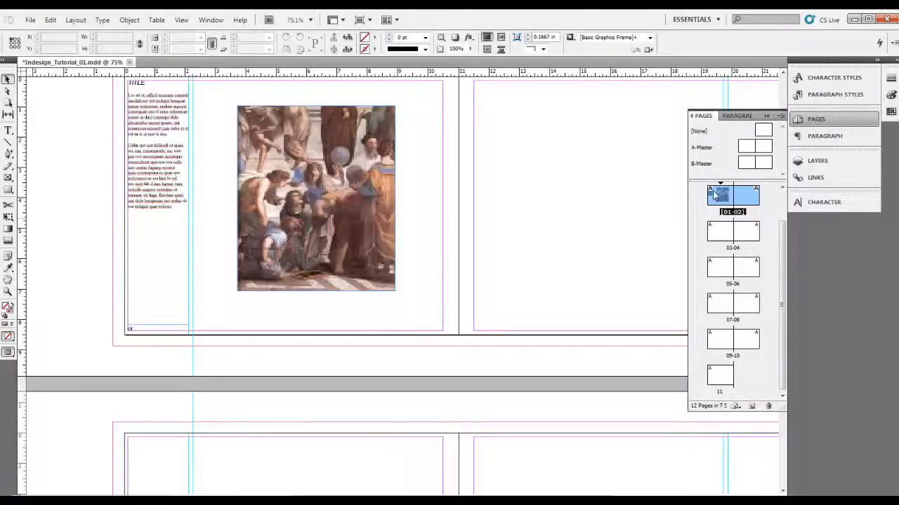
Step: On the left A-Master page, add a text frame of about 2.2 × 0.5 in near the lower margin reading "title text image"
double_click(748, 149)
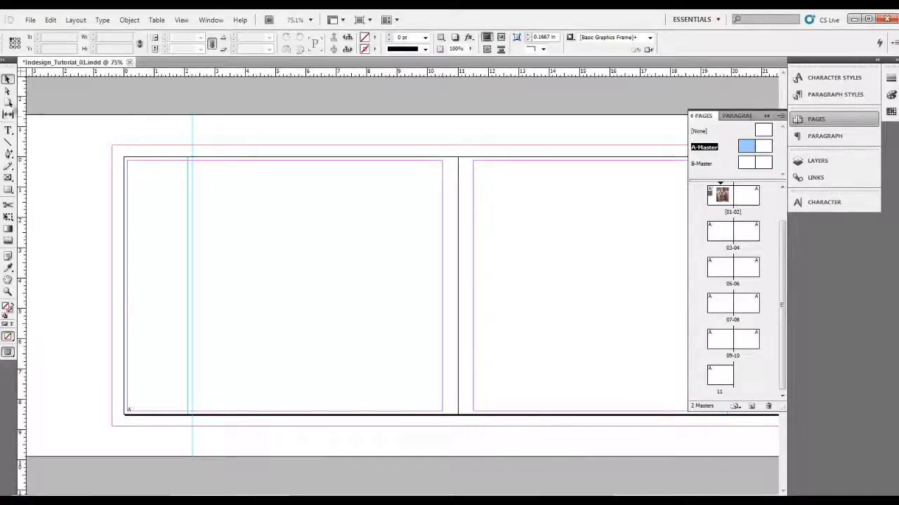
left_click(8, 131)
left_click_drag(333, 390, 398, 407)
type("title text image")
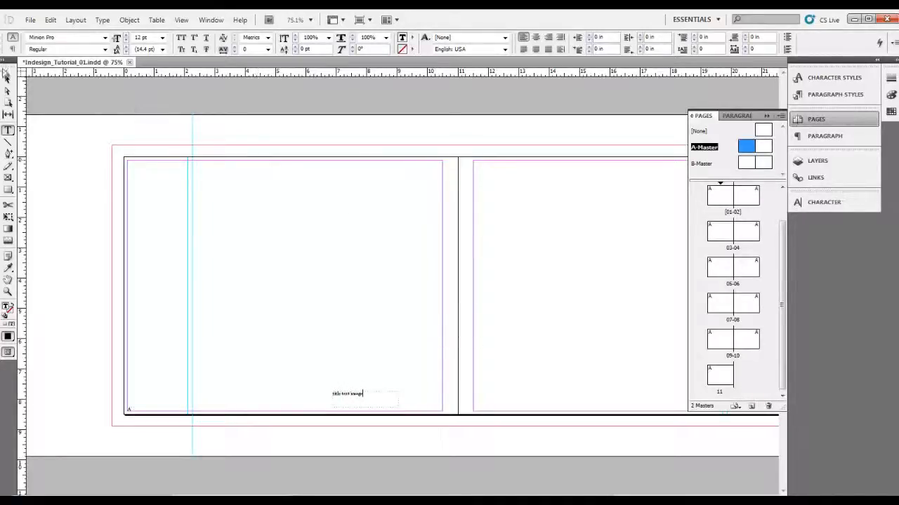
left_click(7, 79)
left_click(356, 396)
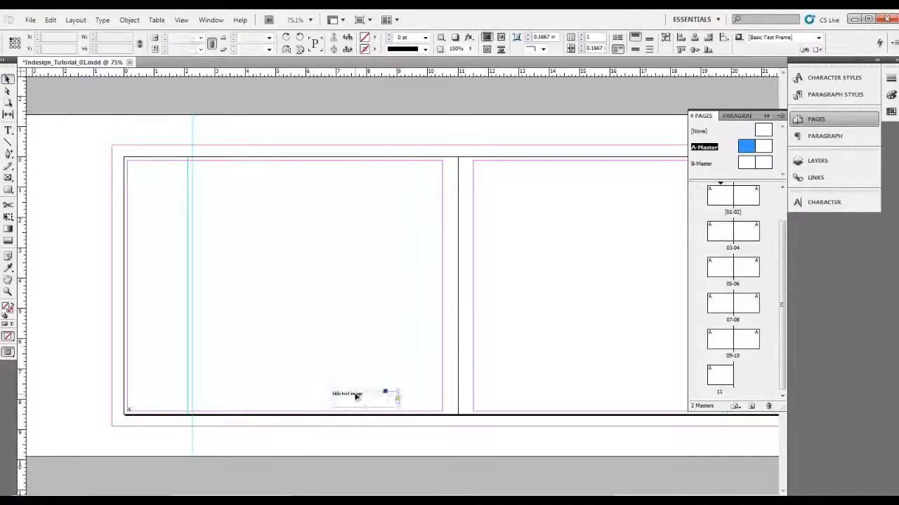
Step: Create a new layer and name it text_master
left_click(814, 160)
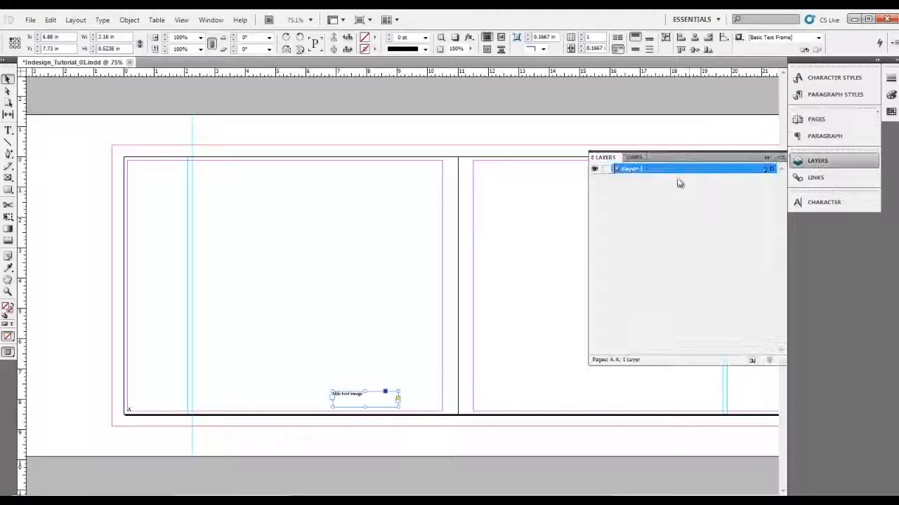
left_click(751, 359)
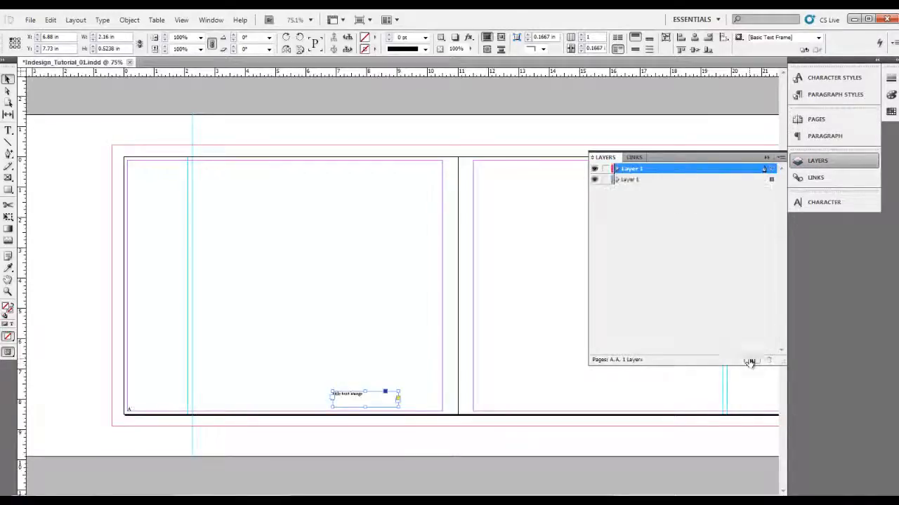
double_click(632, 169)
type("text")
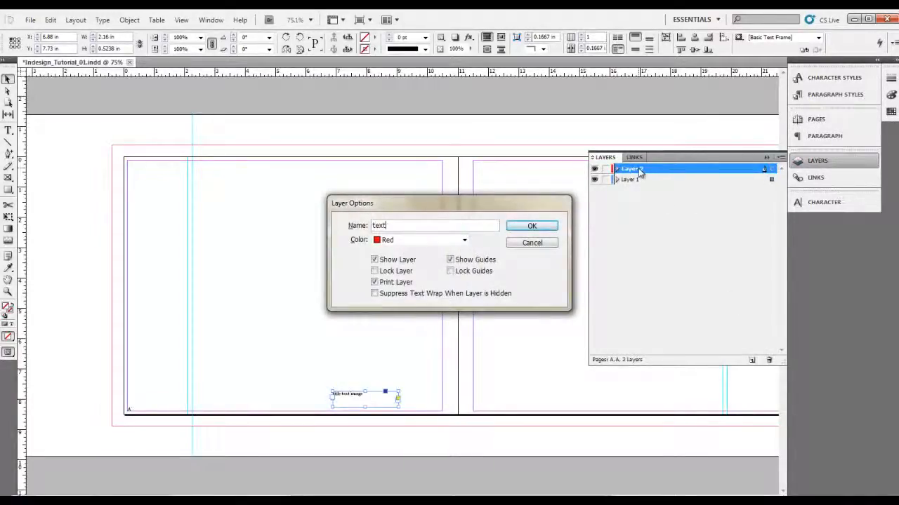
type("_related")
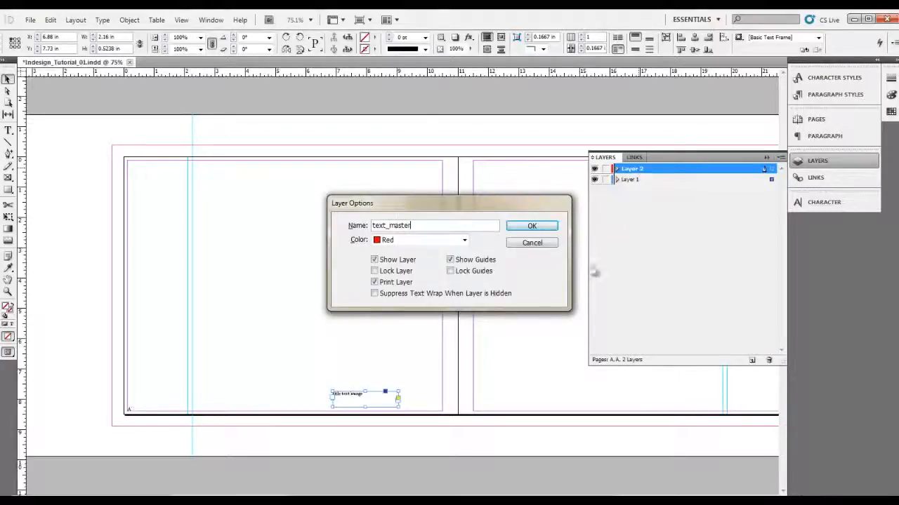
left_click(541, 228)
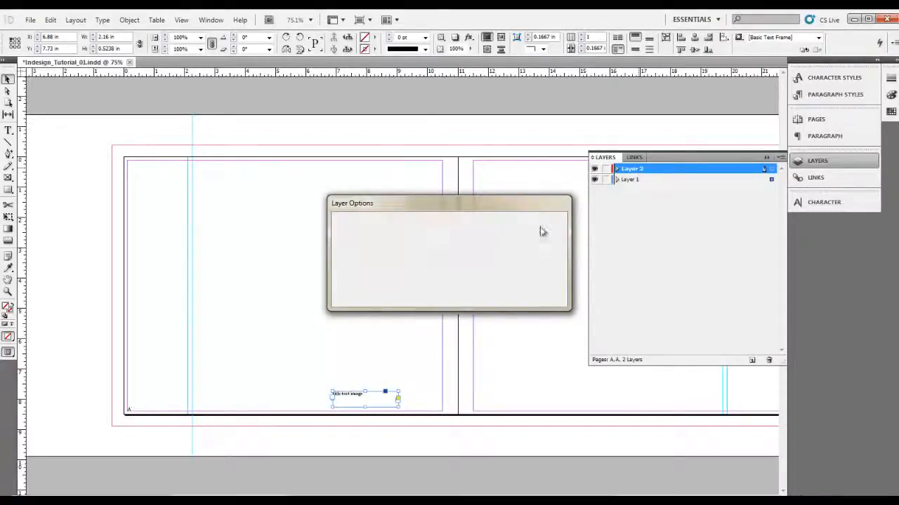
Step: Add an unnamed layer above text_master and another new layer named text_page above that
left_click(752, 359)
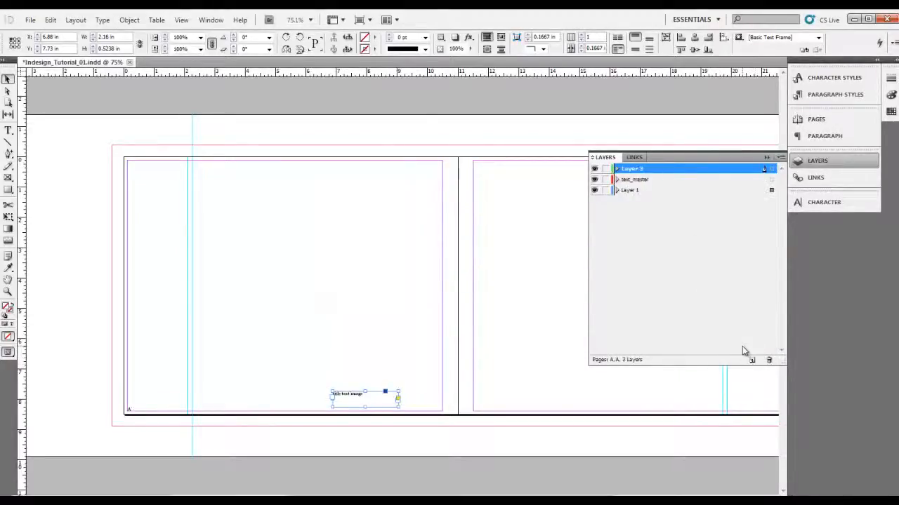
right_click(631, 172)
left_click(670, 179)
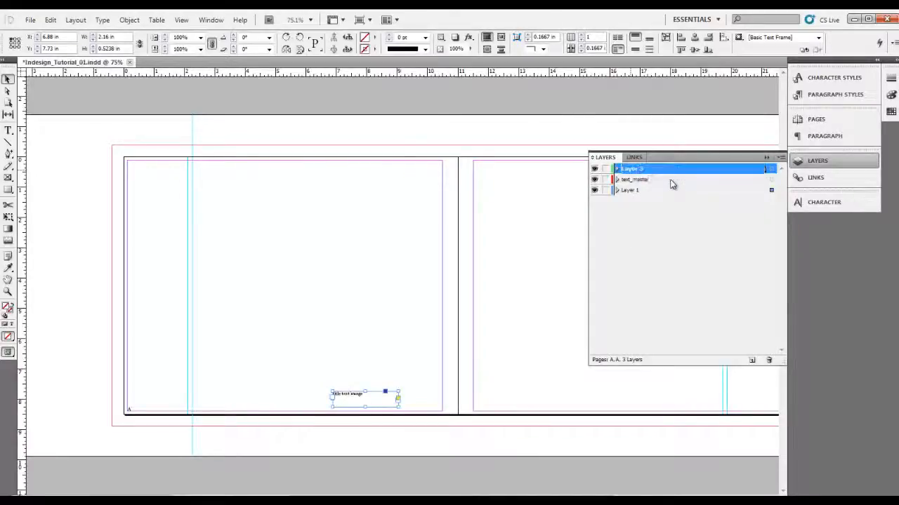
type("text_")
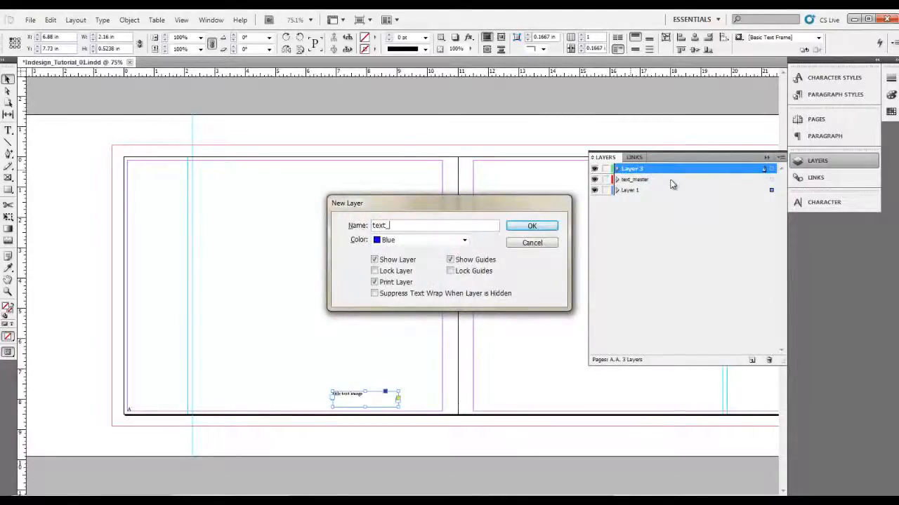
type("page")
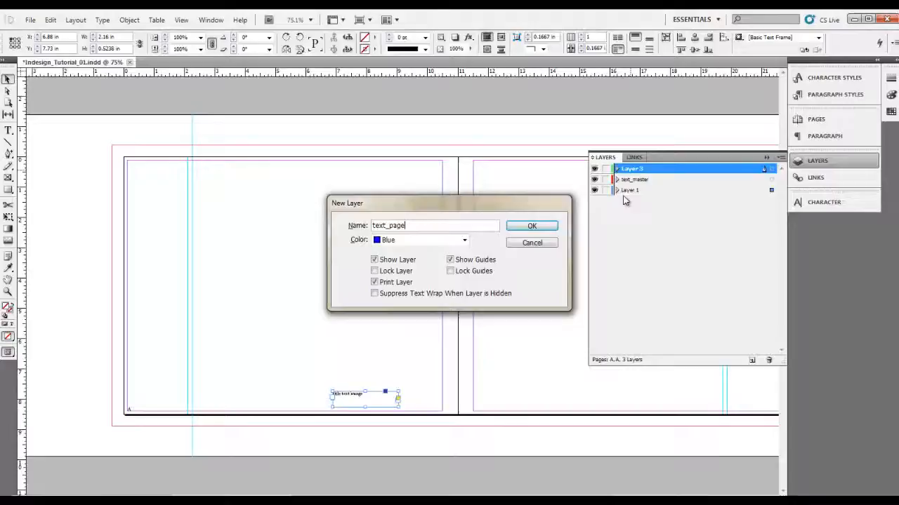
left_click(546, 226)
left_click(684, 245)
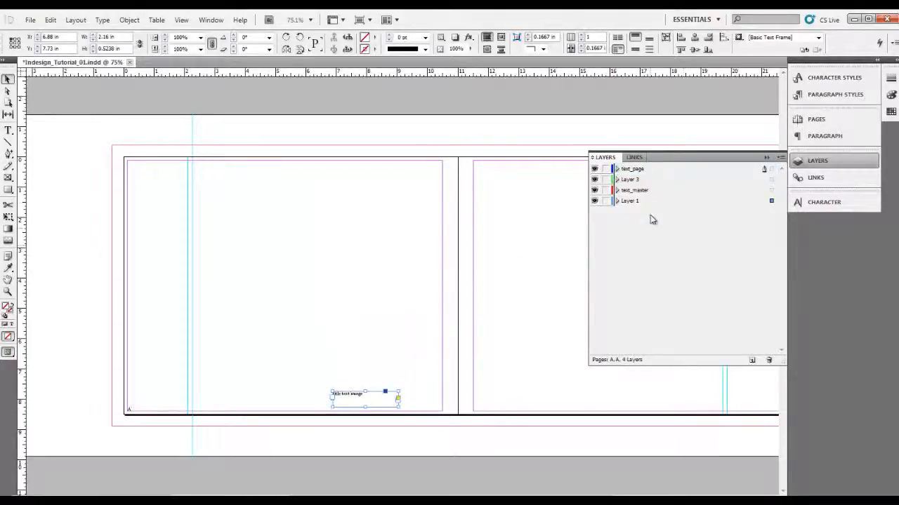
Step: Delete the surplus unnamed layer between text_page and text_master
left_click(635, 180)
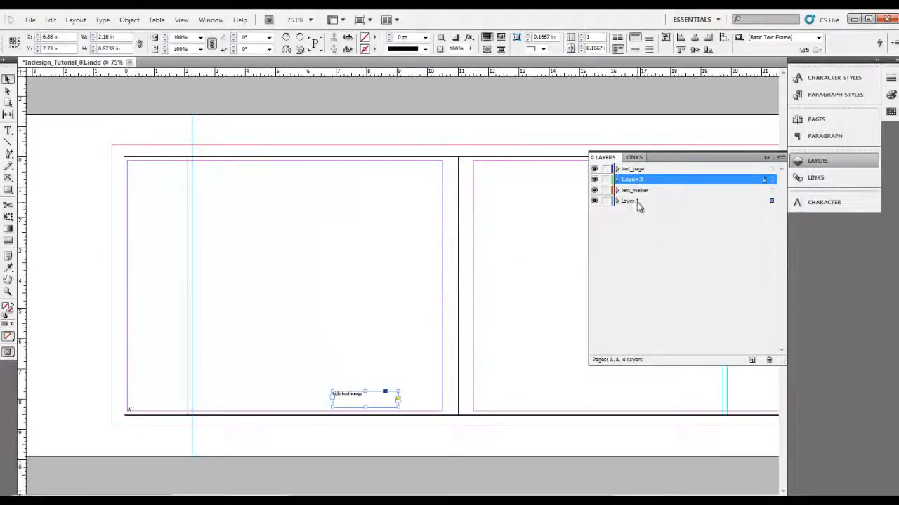
left_click(637, 202, "ctrl")
left_click(667, 247)
left_click(639, 181)
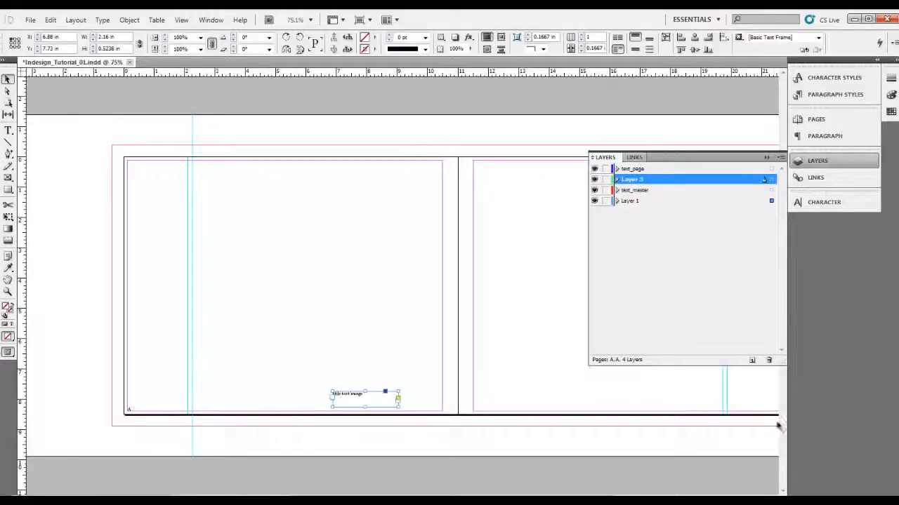
left_click(770, 360)
Step: Rename the original bottom layer, Layer 1, as images
left_click(629, 191)
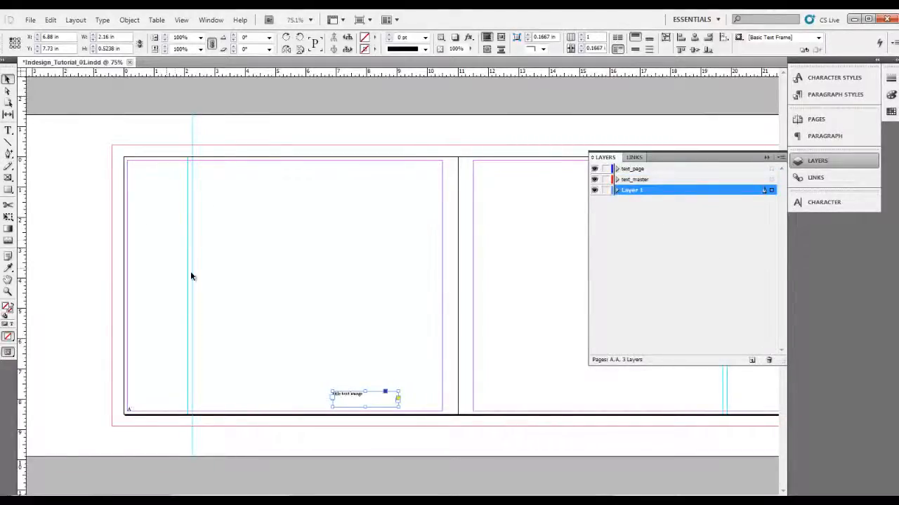
right_click(654, 192)
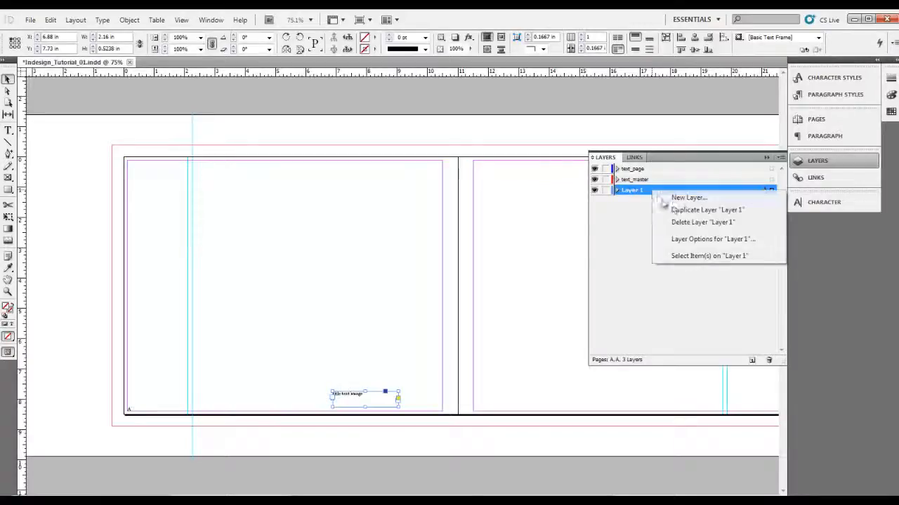
left_click(611, 242)
double_click(627, 191)
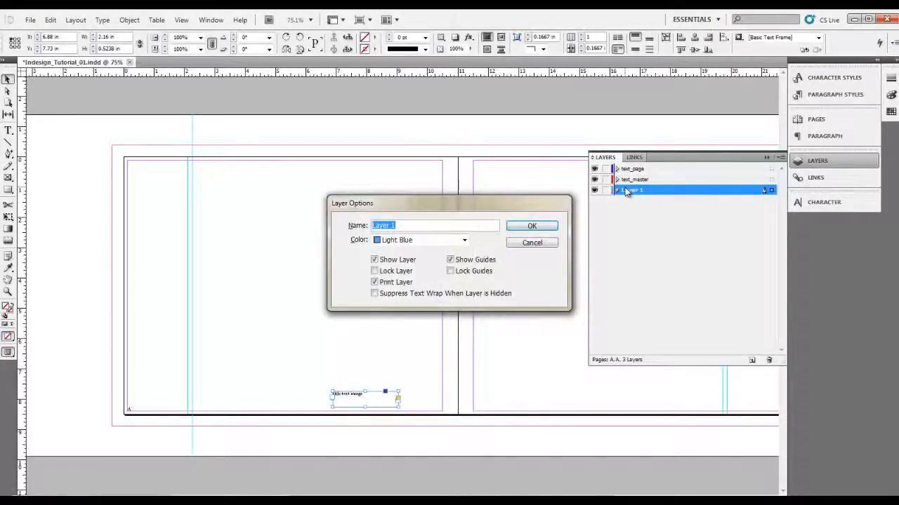
type("images")
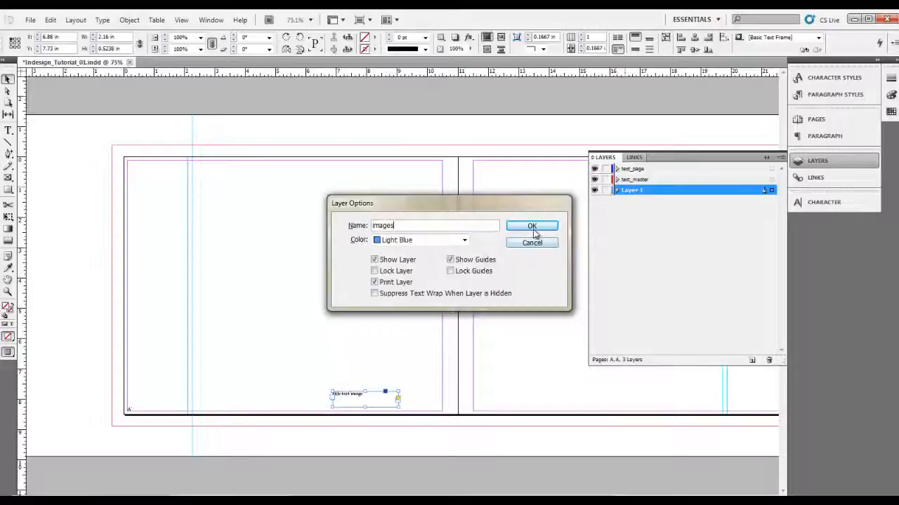
left_click(532, 231)
left_click(523, 233)
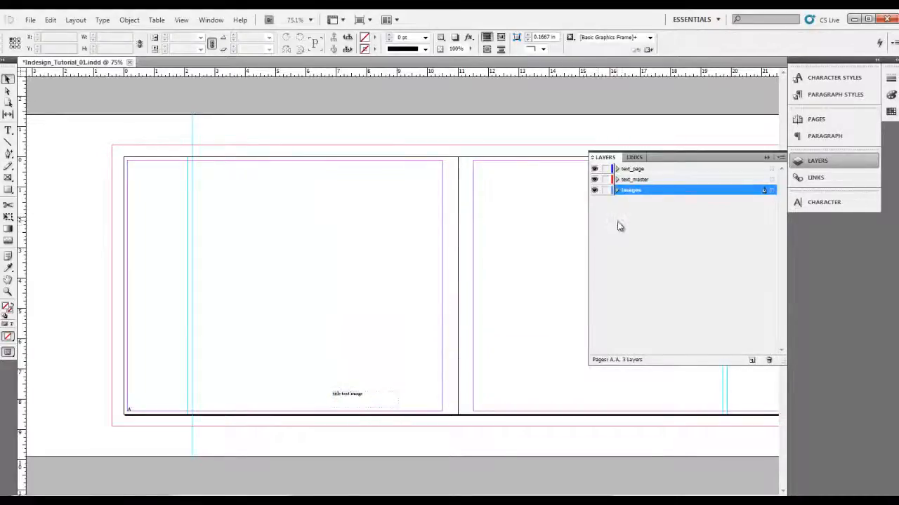
left_click(620, 226)
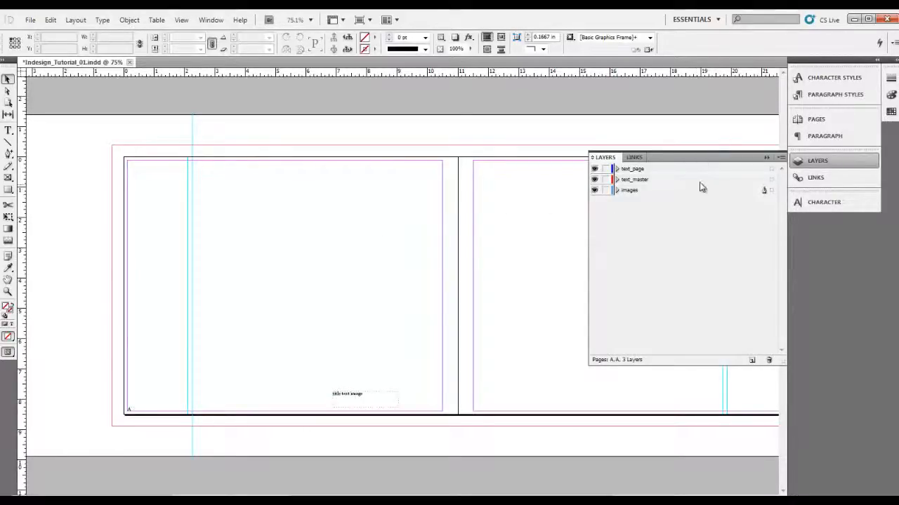
Step: Move the "title text image" frame from the images layer to text_master by cutting it and pasting it in place
left_click(341, 405)
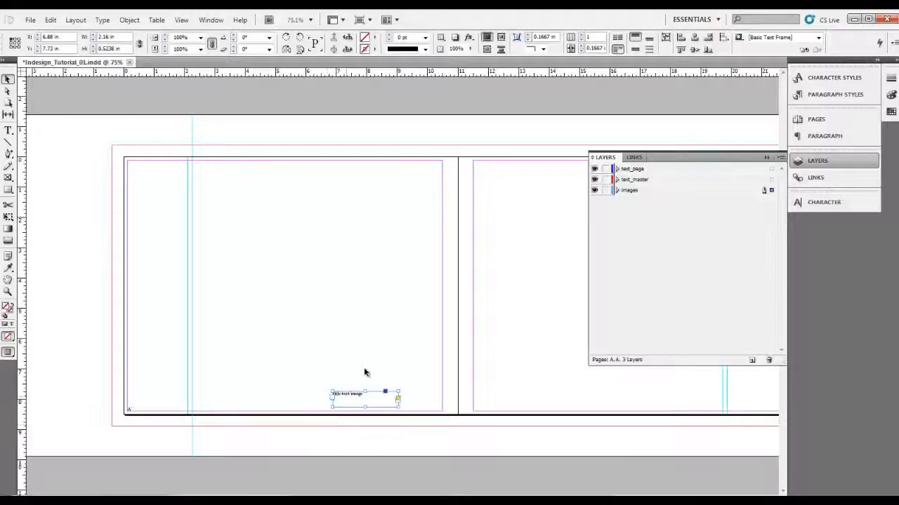
left_click(633, 181)
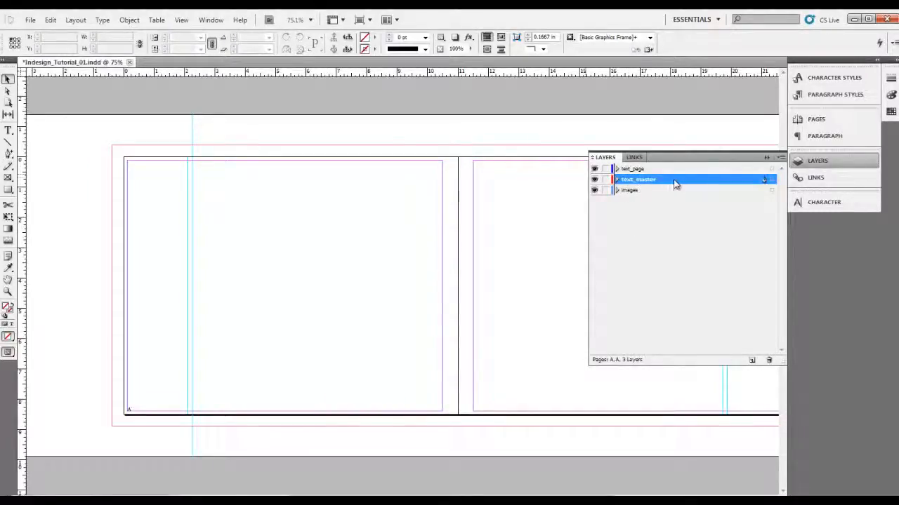
left_click(51, 20)
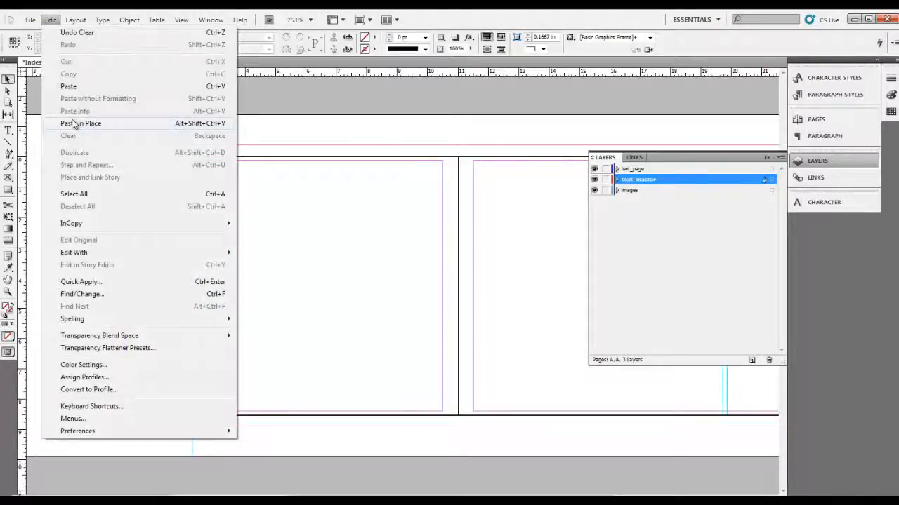
left_click(74, 124)
left_click(313, 351)
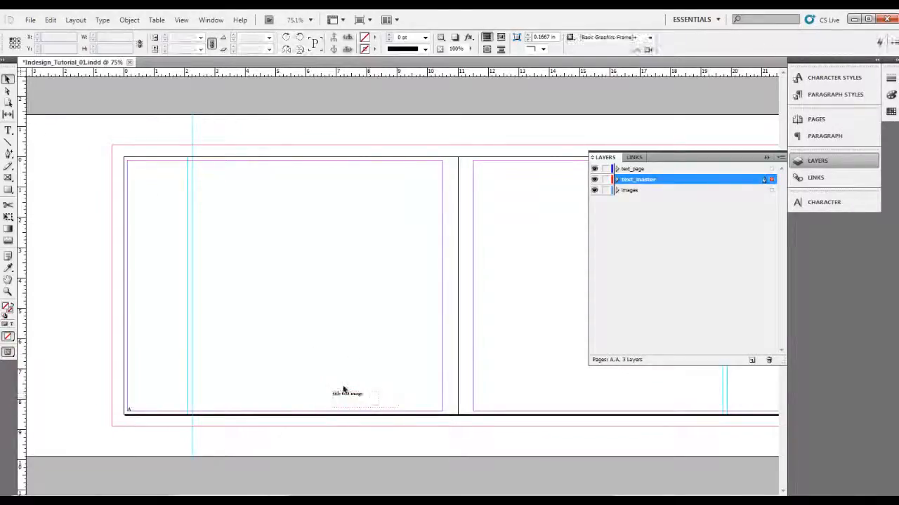
Step: Deselect the caption frame on the A-Master and return to the document spread 01-02
left_click(421, 400)
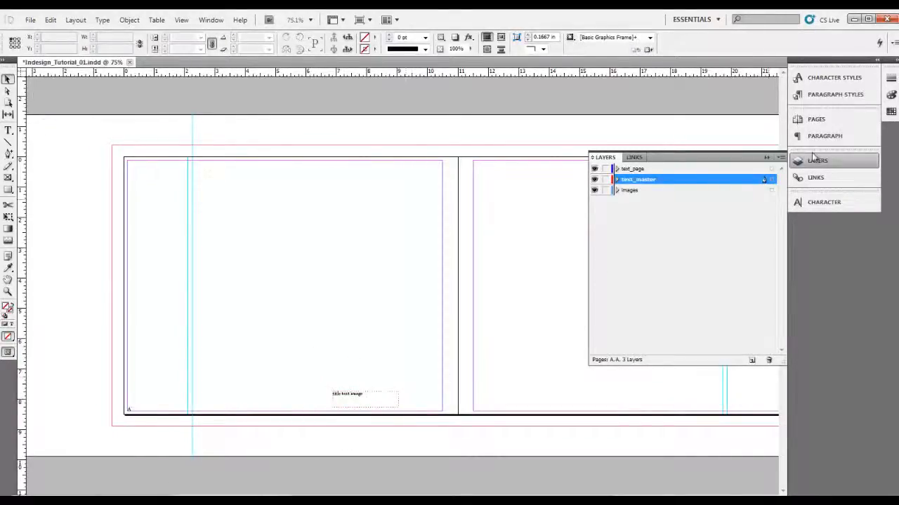
double_click(818, 121)
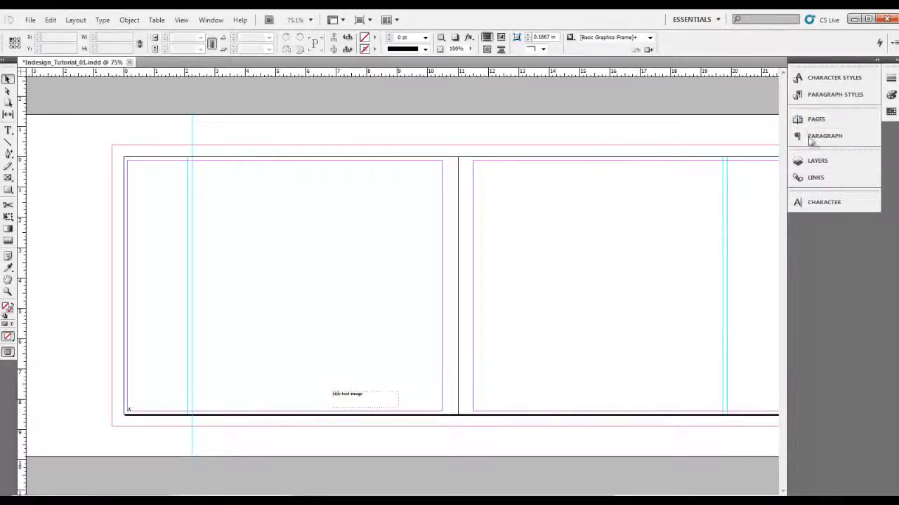
left_click(815, 119)
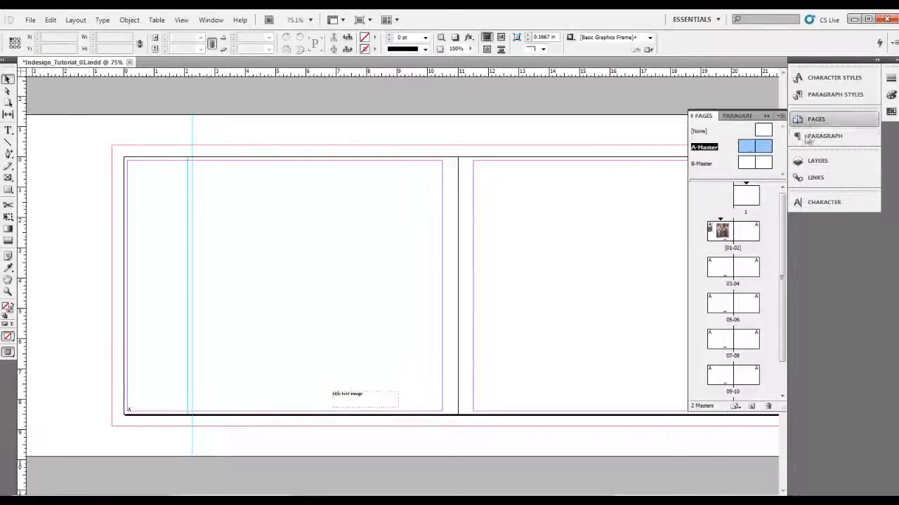
double_click(730, 232)
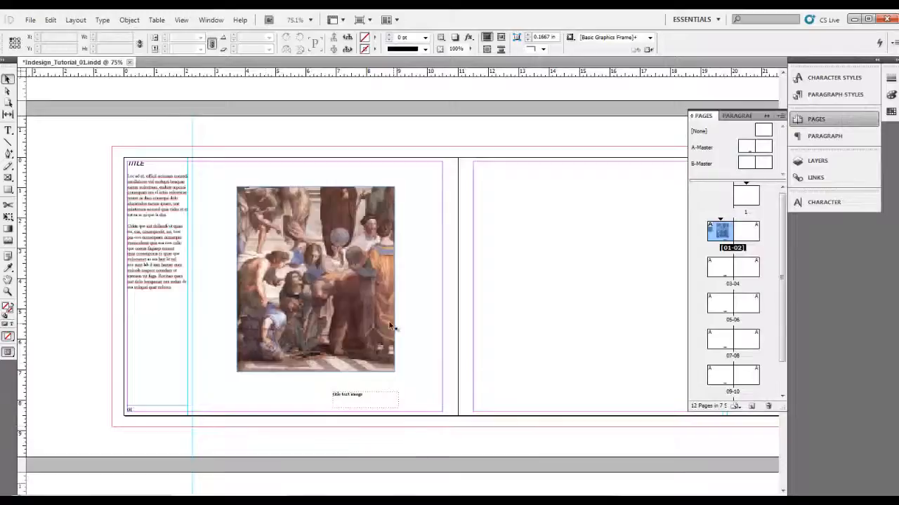
Step: Override the "title text image" caption frame on page 01 and move it in place to the text_page layer, checking it by toggling that layer's visibility
left_click(354, 397)
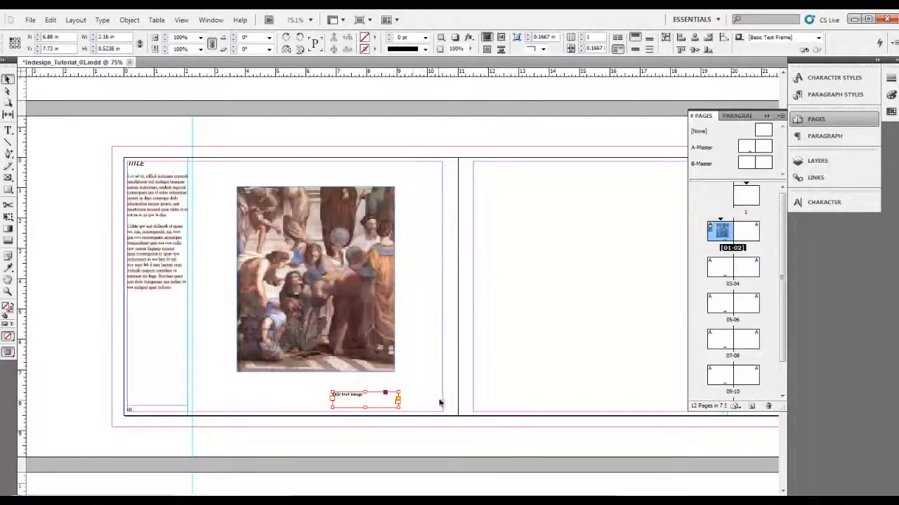
left_click(817, 160)
left_click(665, 169)
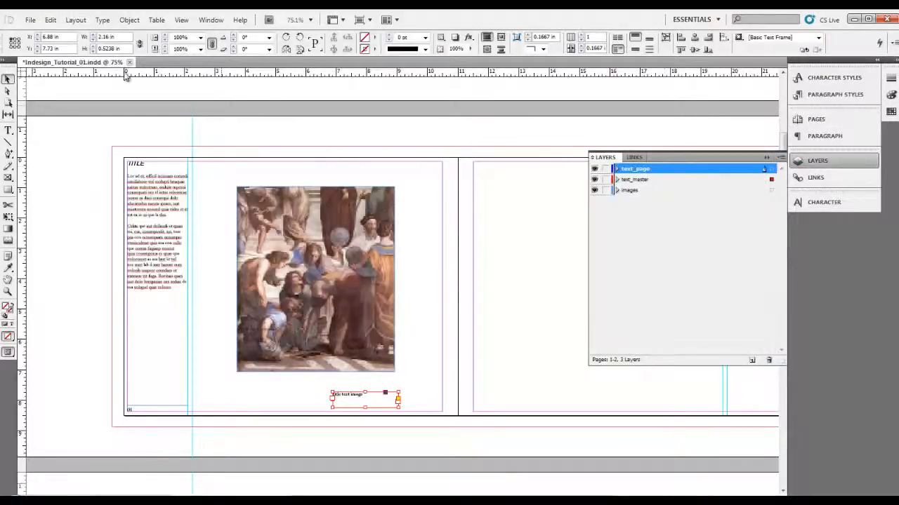
left_click(51, 19)
left_click(74, 124)
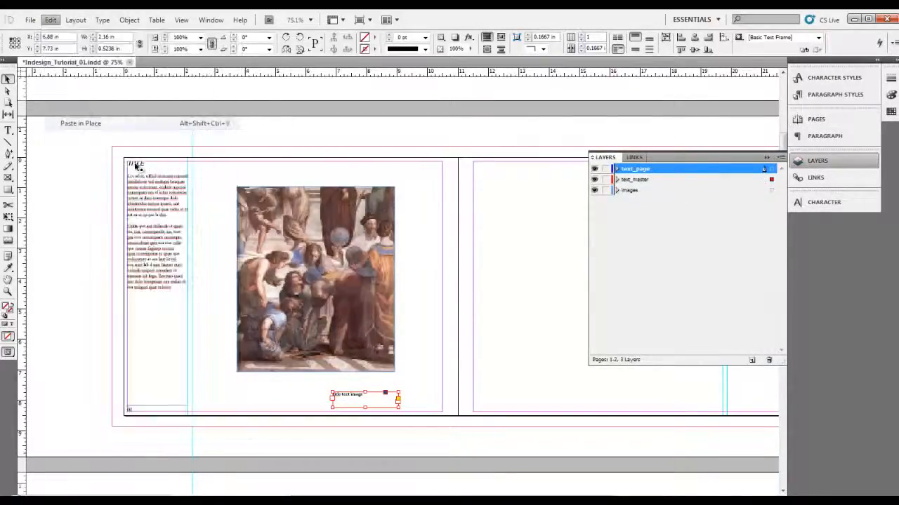
left_click(441, 437)
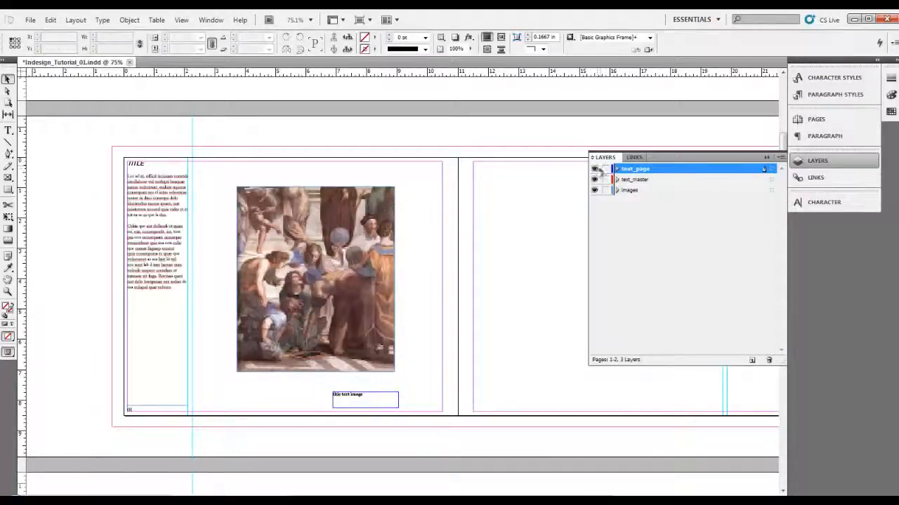
left_click(351, 398)
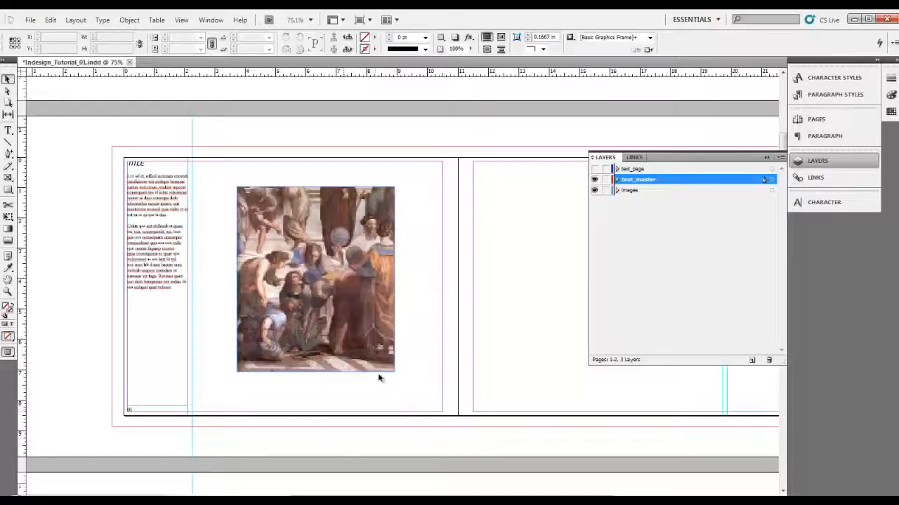
left_click(594, 170)
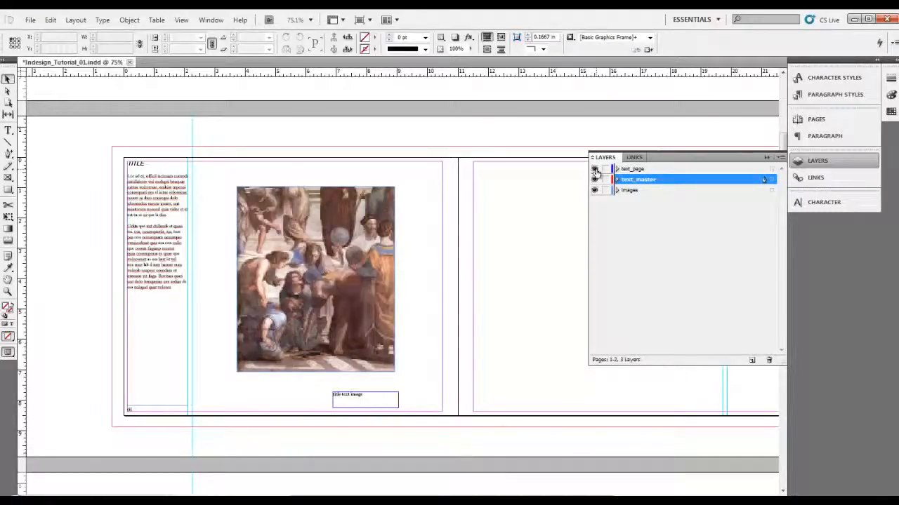
Step: Change the caption text on page 01 to "title text image_01" and leave the frame deselected
double_click(360, 396)
left_click_drag(363, 394, 297, 388)
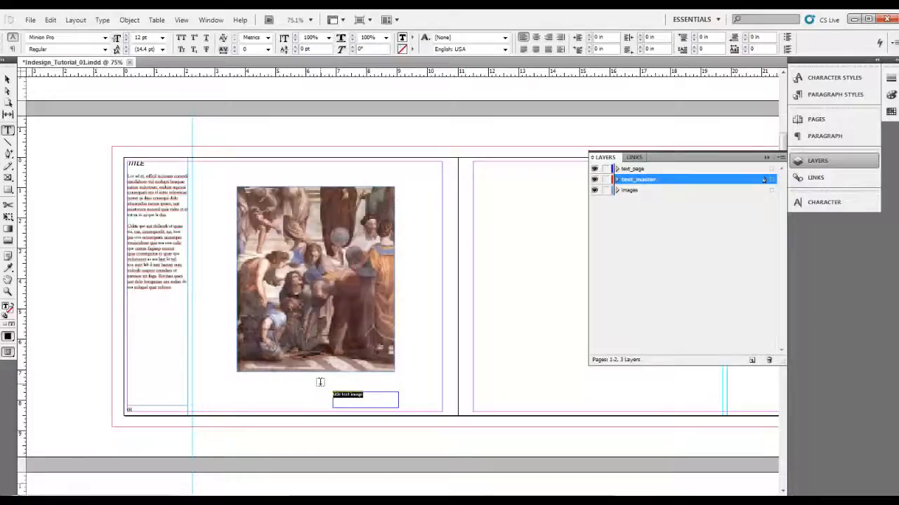
key("Right")
type("_01")
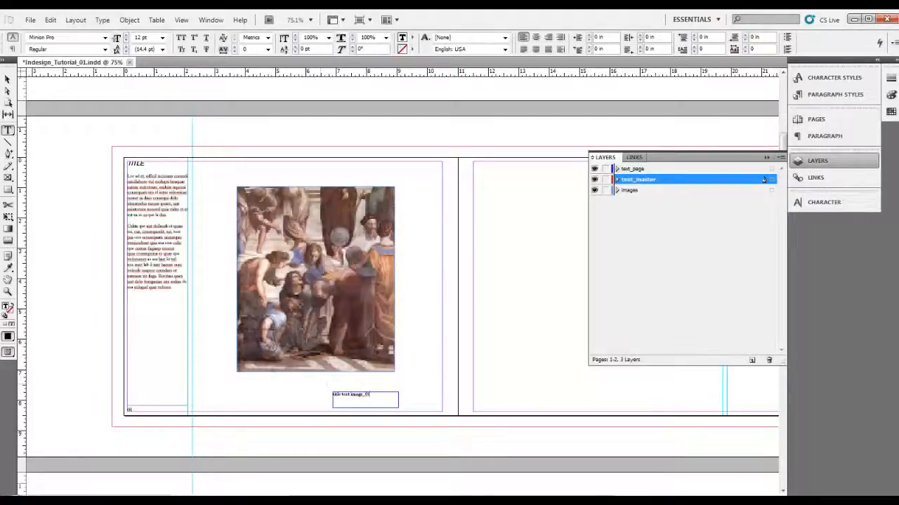
left_click(8, 80)
left_click(47, 136)
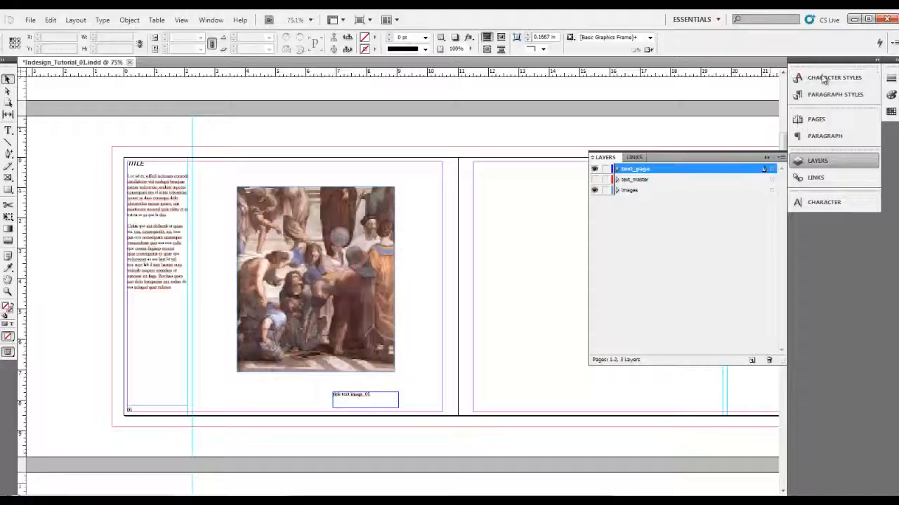
Step: Examine spread 01-02 and the spreads following it with the text_master layer hidden
left_click(816, 120)
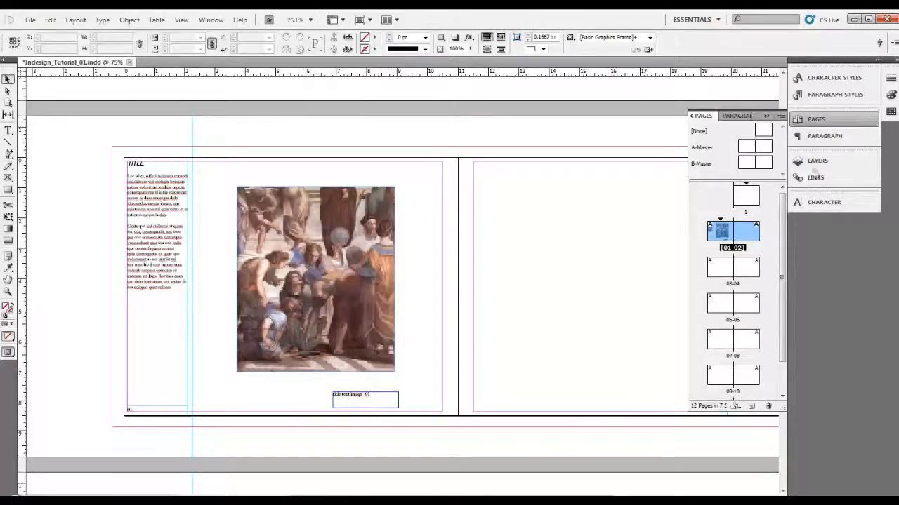
left_click(818, 162)
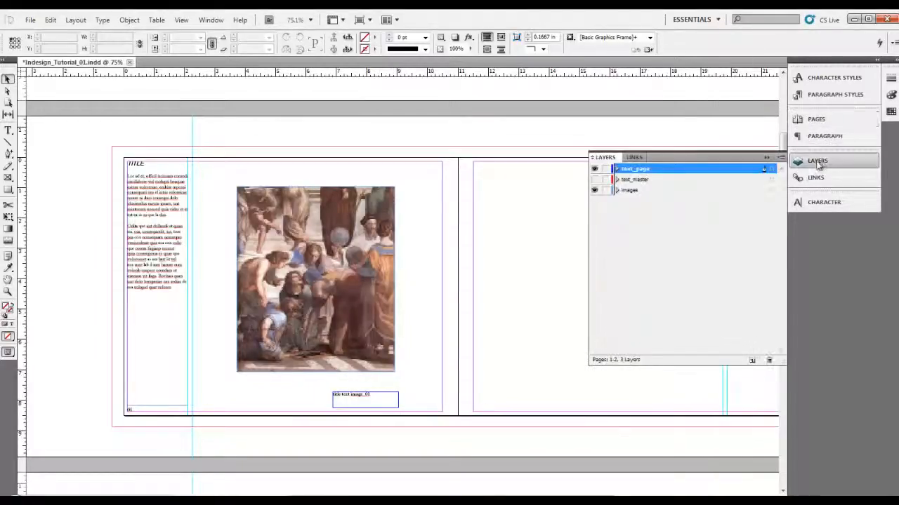
key("ctrl+minus")
key("h")
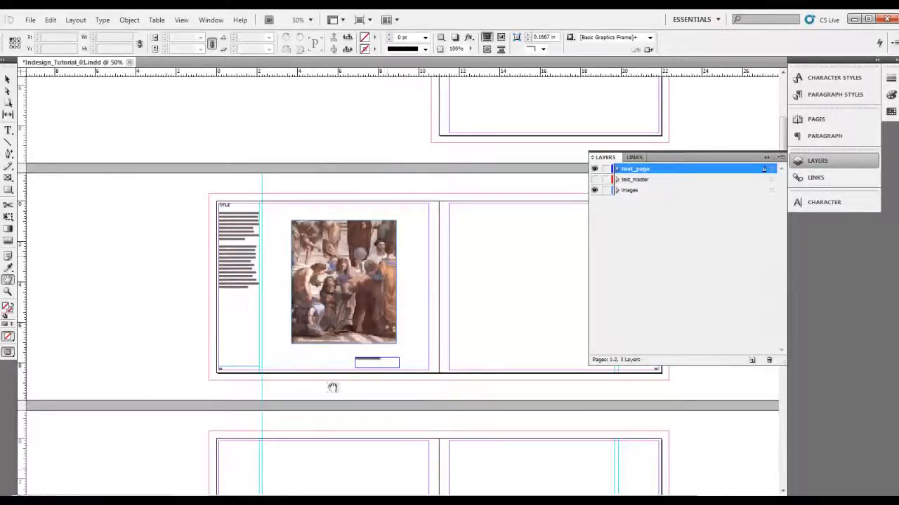
left_click_drag(489, 295, 370, 199)
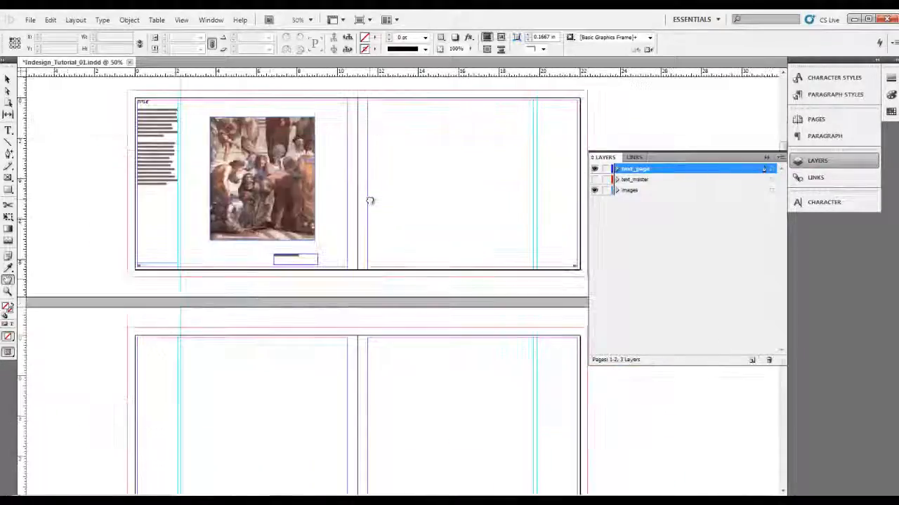
left_click_drag(355, 258, 325, 147)
left_click_drag(312, 271, 376, 151)
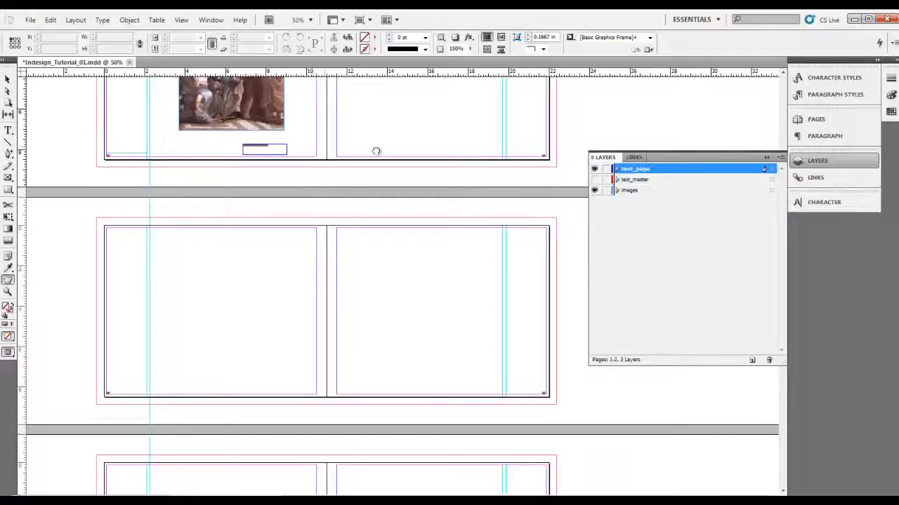
left_click_drag(327, 215, 279, 325)
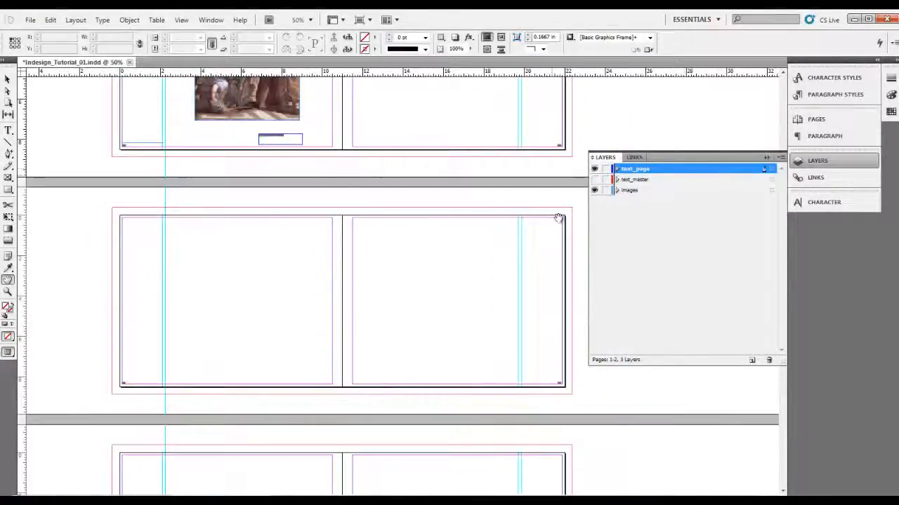
left_click_drag(313, 293, 324, 454)
key("v")
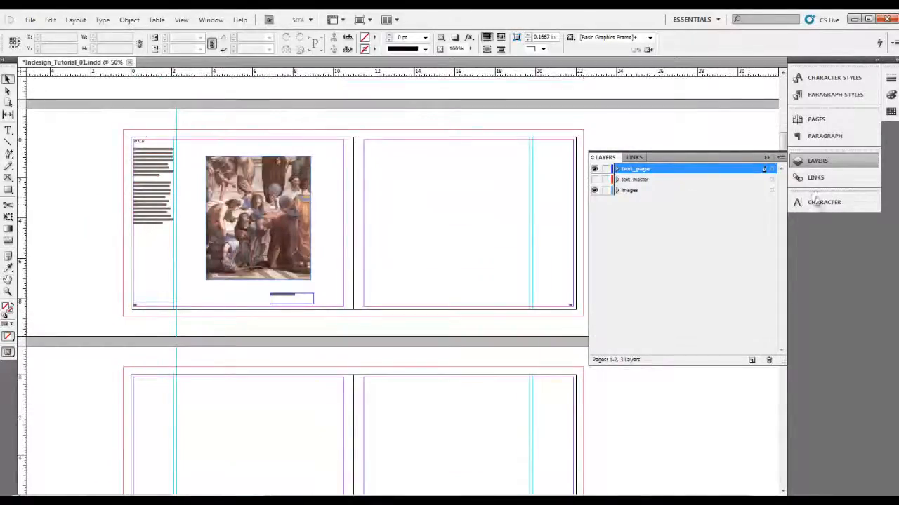
Step: Inspect the document's image links, examining the entry 510px-Sanzio_01_Euclid.jpg and its placed image on page 01
left_click(848, 180)
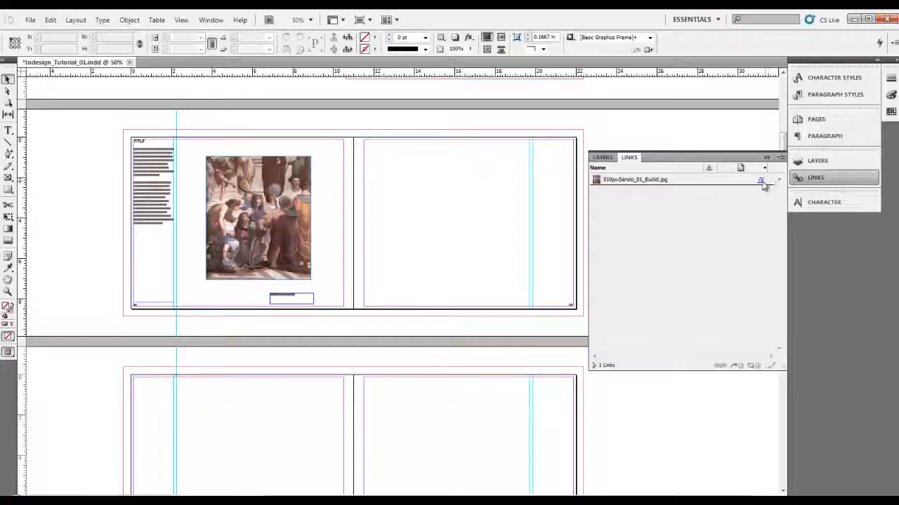
left_click(642, 181)
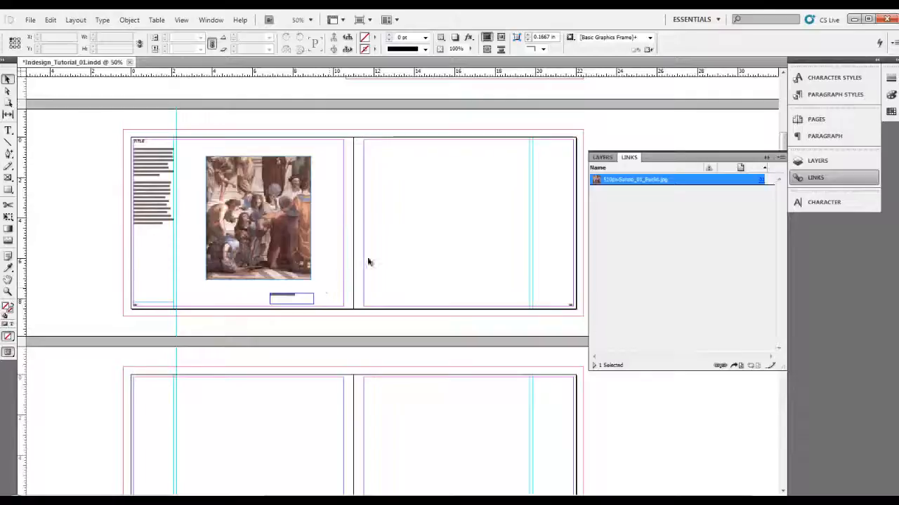
left_click(302, 209)
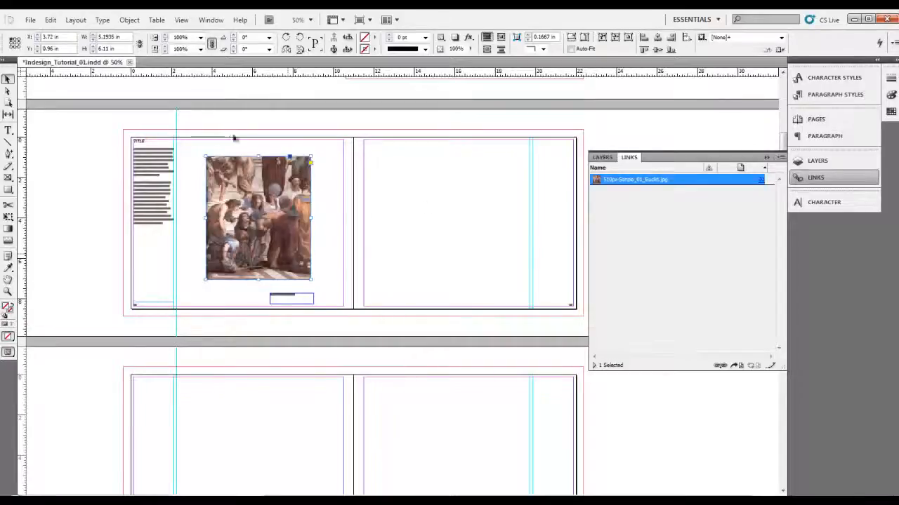
left_click(373, 201)
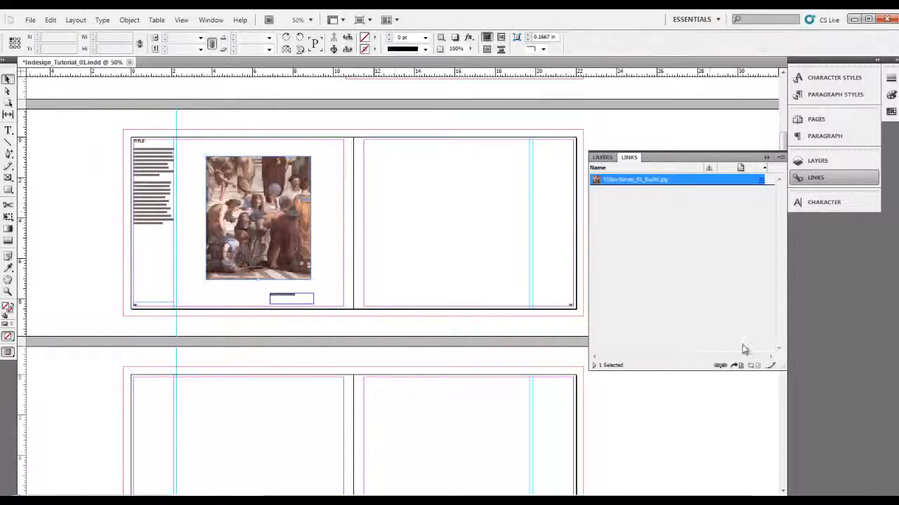
left_click(721, 368)
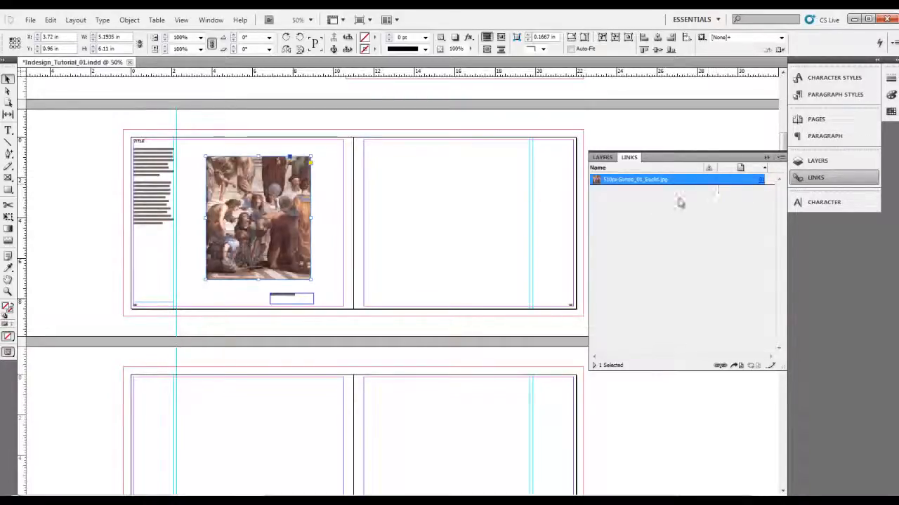
left_click(476, 227)
left_click(283, 208)
Step: Save the document and start packaging it, proceeding past the summary and the printing instructions
left_click(31, 19)
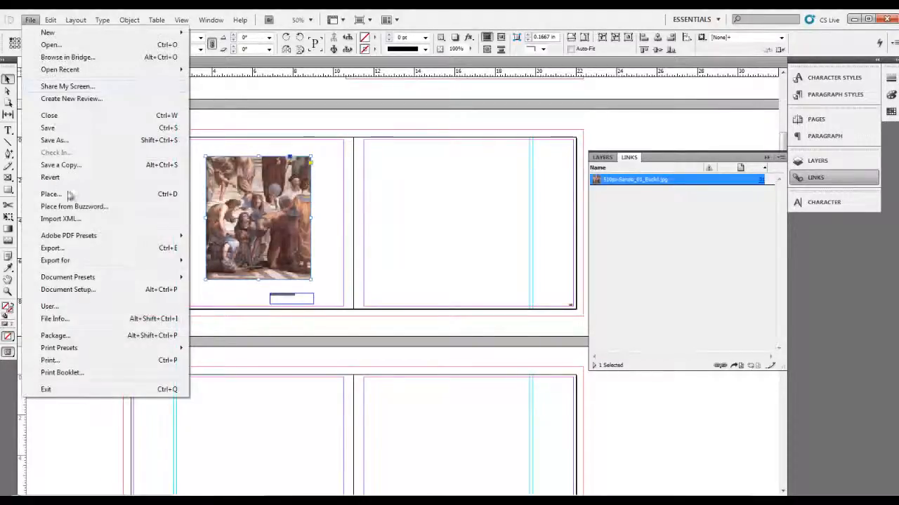
left_click(60, 133)
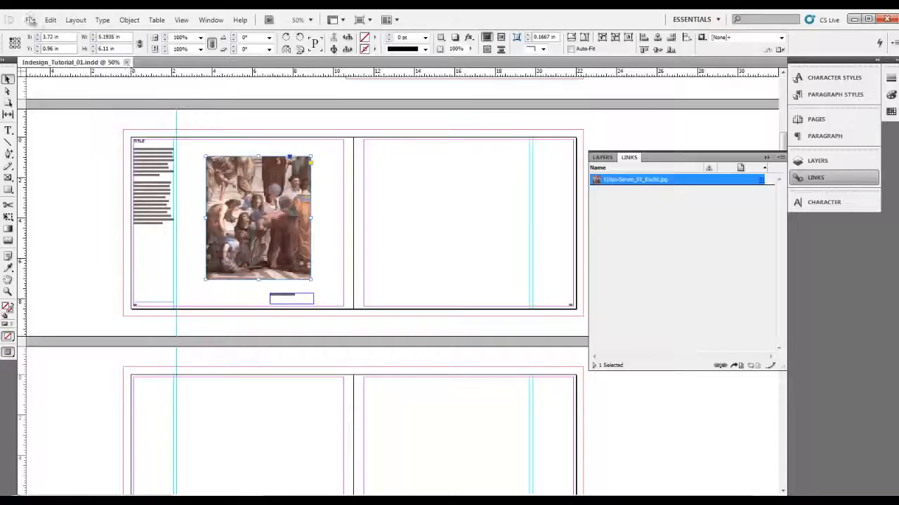
left_click(31, 19)
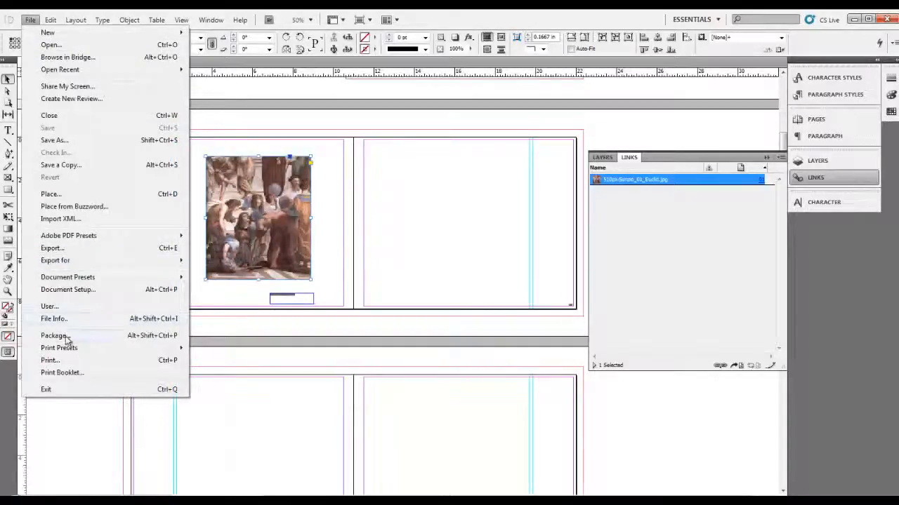
left_click(143, 328)
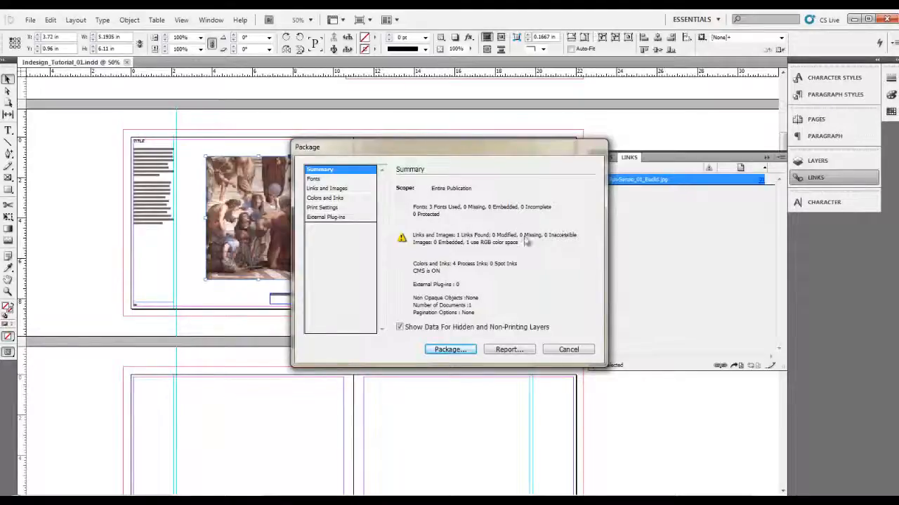
left_click(452, 350)
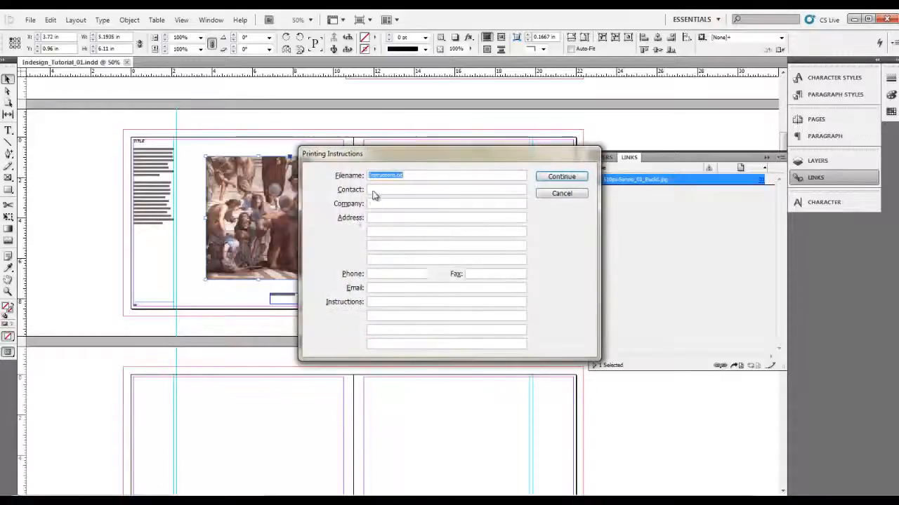
left_click(540, 178)
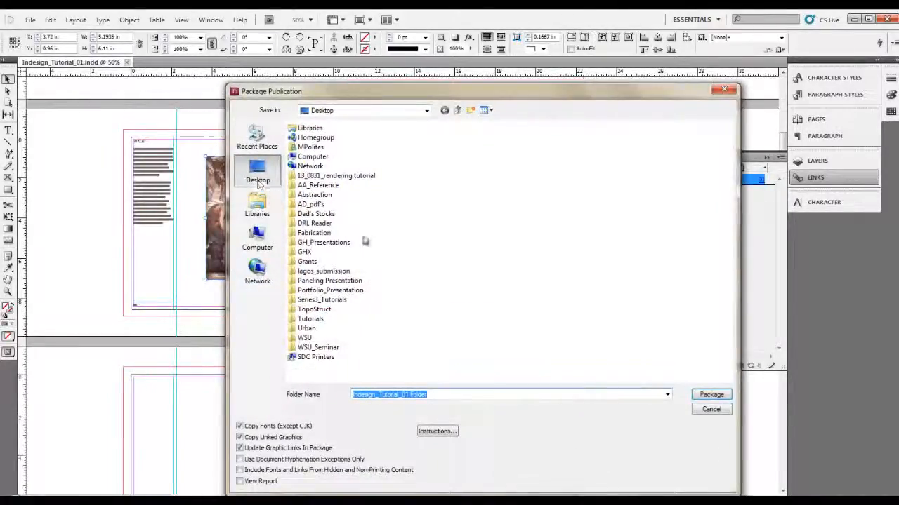
left_click(471, 111)
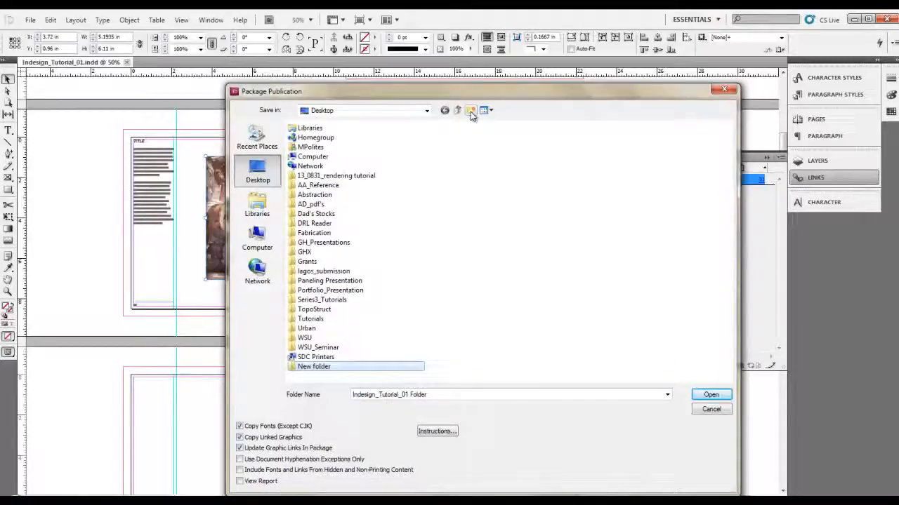
double_click(316, 366)
right_click(315, 368)
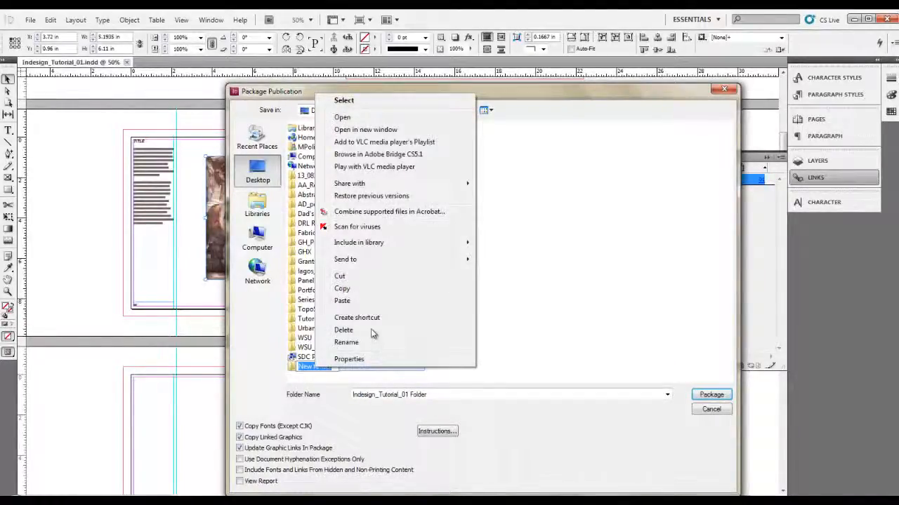
left_click(376, 330)
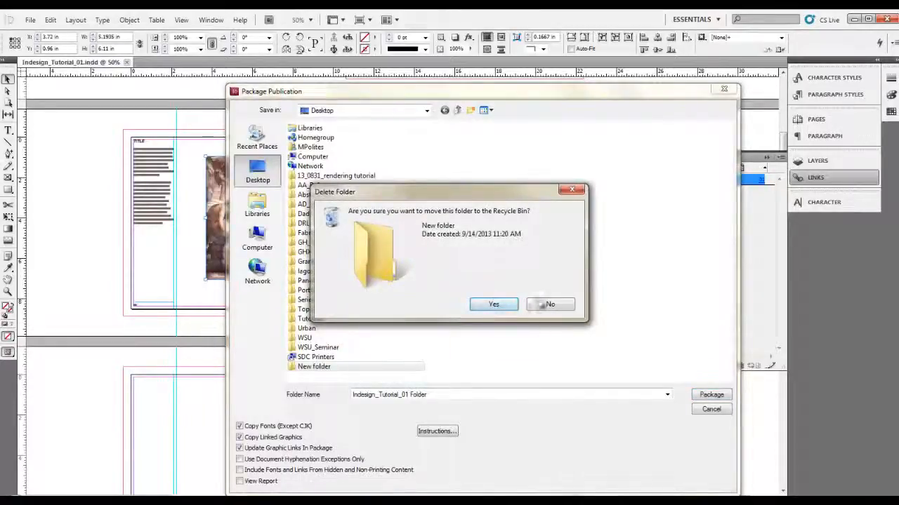
left_click(492, 303)
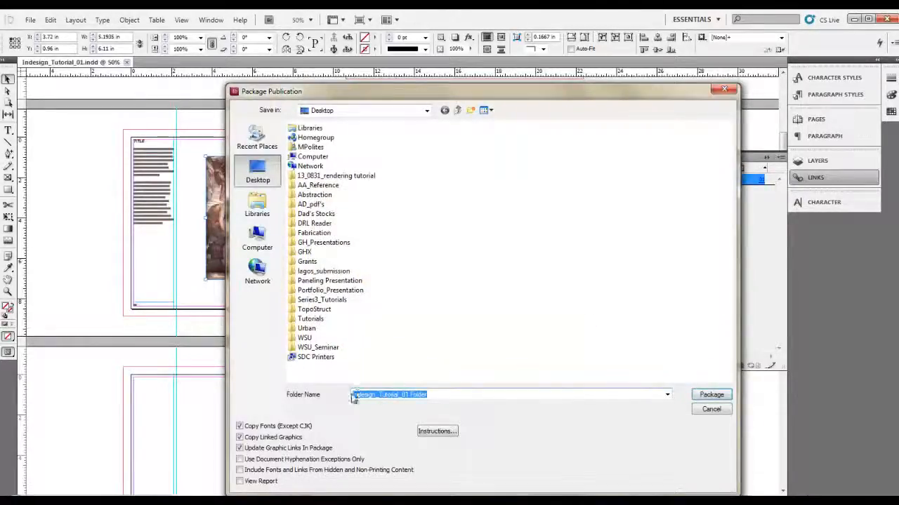
Step: Package the document to the Desktop as Indesign_Tutorial_01 Folder with fonts and linked graphics copied, and close the original document
left_click(711, 395)
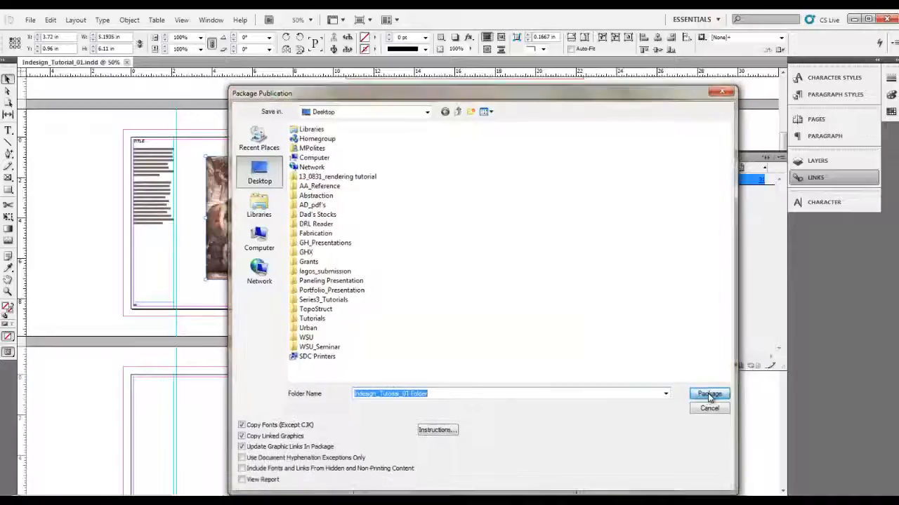
left_click(487, 307)
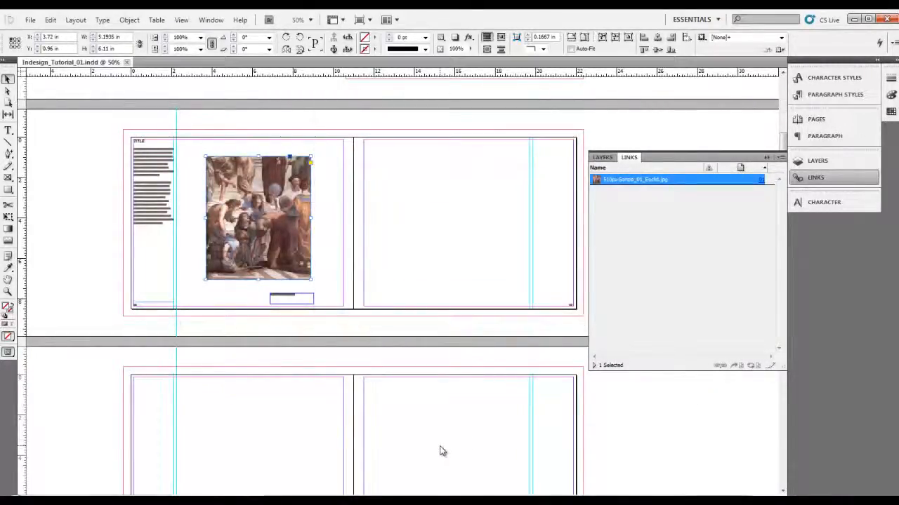
left_click(126, 62)
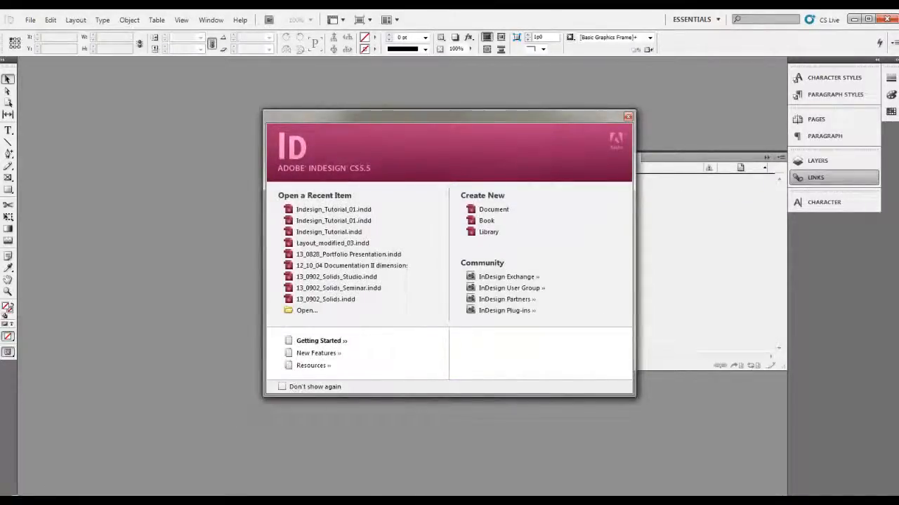
Step: Switch to Windows Explorer and open the packaged Indesign_Tutorial_01 Folder on the Desktop
left_click(14, 498)
left_click(168, 277)
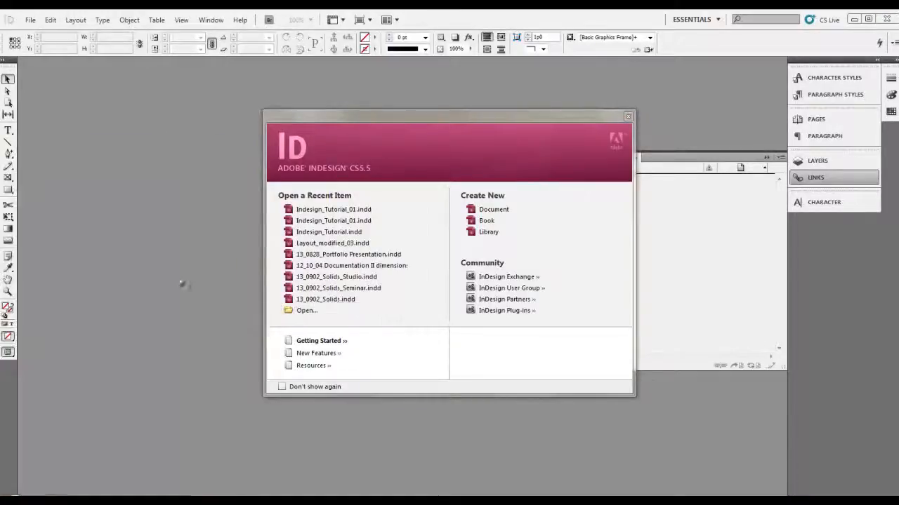
left_click(141, 126)
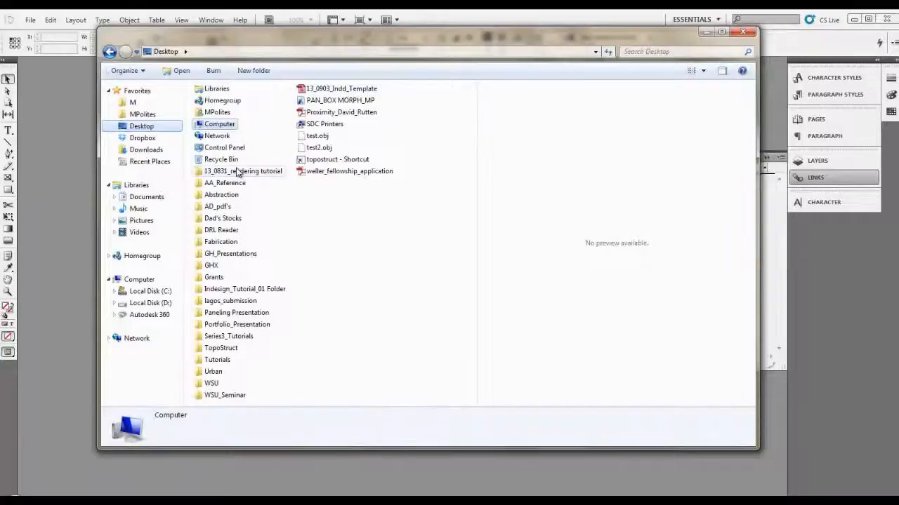
left_click(262, 291)
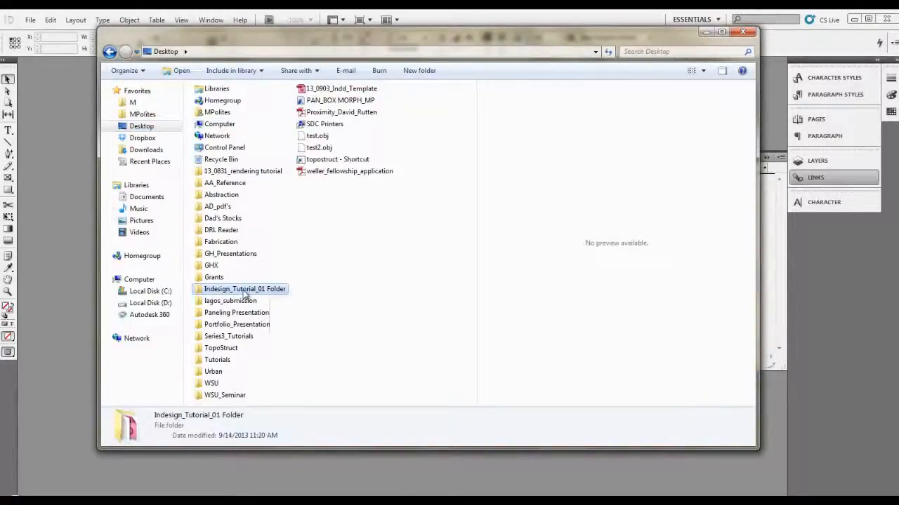
double_click(270, 292)
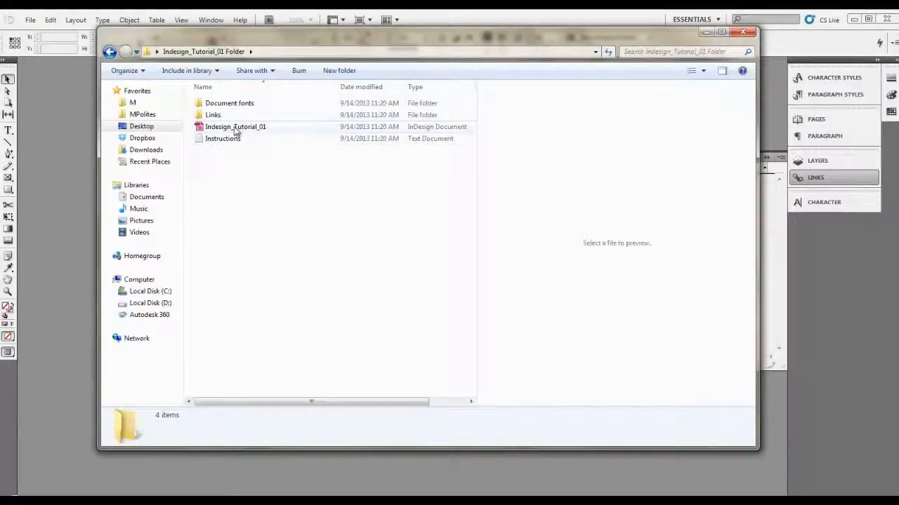
Step: Examine the contents of the package's Links and Document fonts subfolders and return to the package folder
double_click(214, 115)
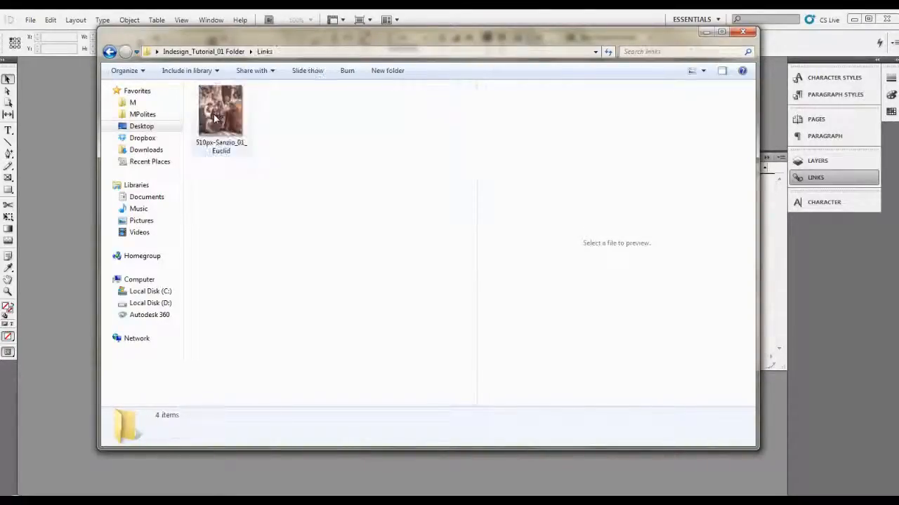
left_click(107, 54)
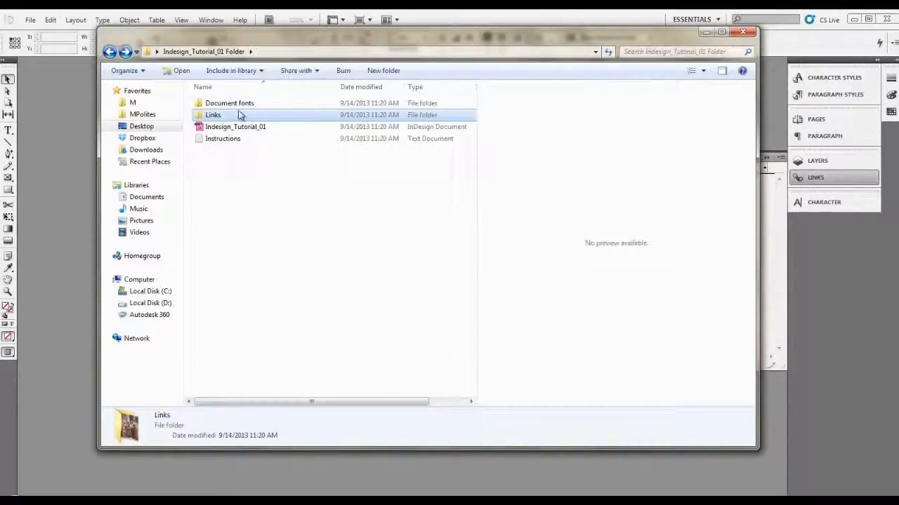
double_click(239, 103)
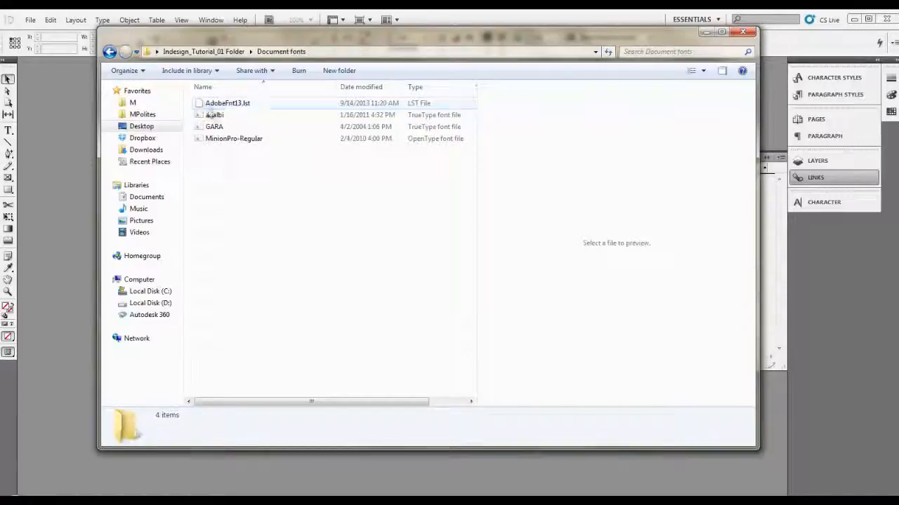
left_click(110, 54)
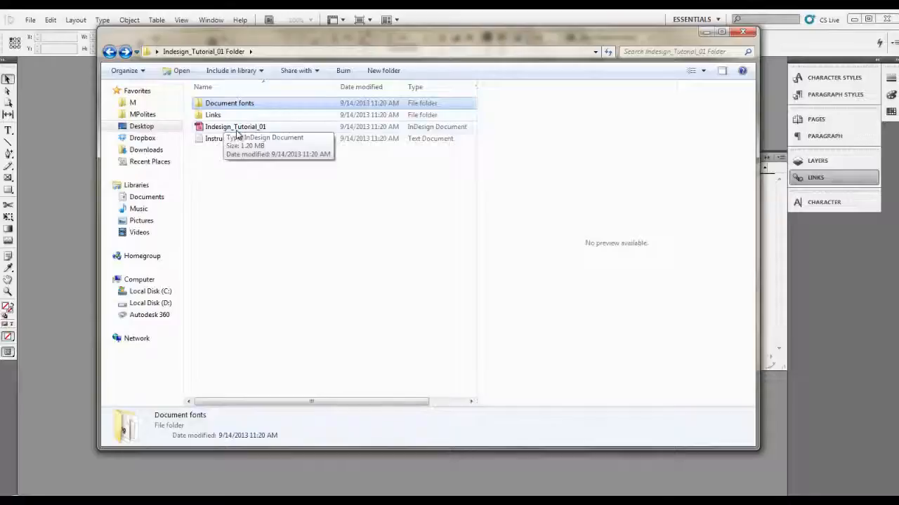
Step: Delete the original Indesign_Tutorial_01 InDesign document from the Tutorials folder on the Desktop
left_click(143, 127)
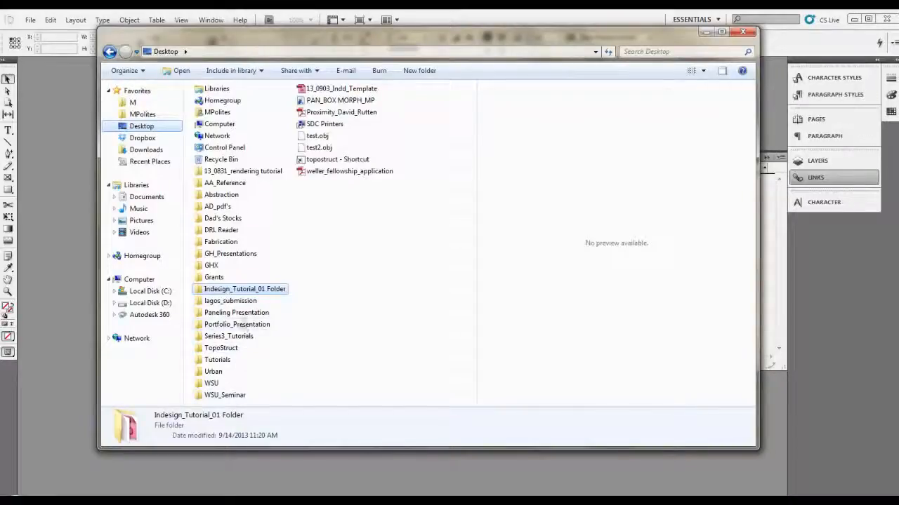
double_click(232, 361)
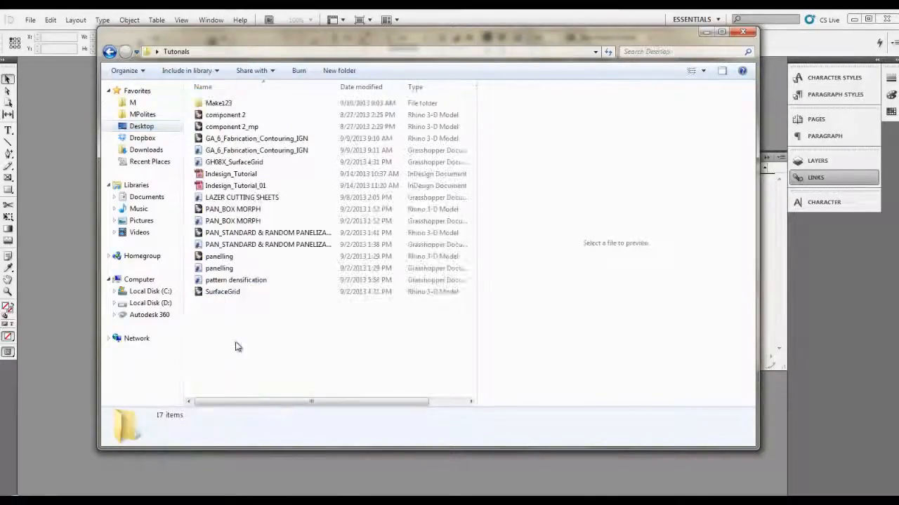
left_click(219, 186)
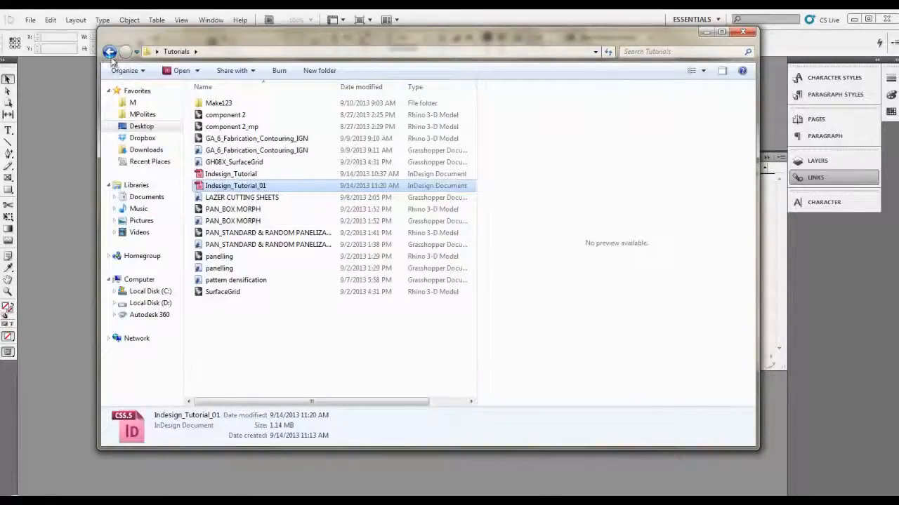
right_click(244, 188)
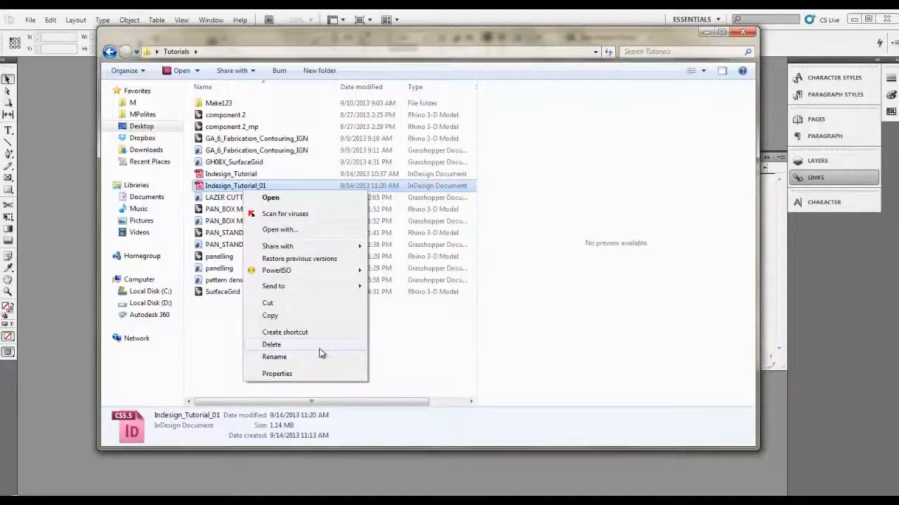
left_click(319, 349)
left_click(476, 304)
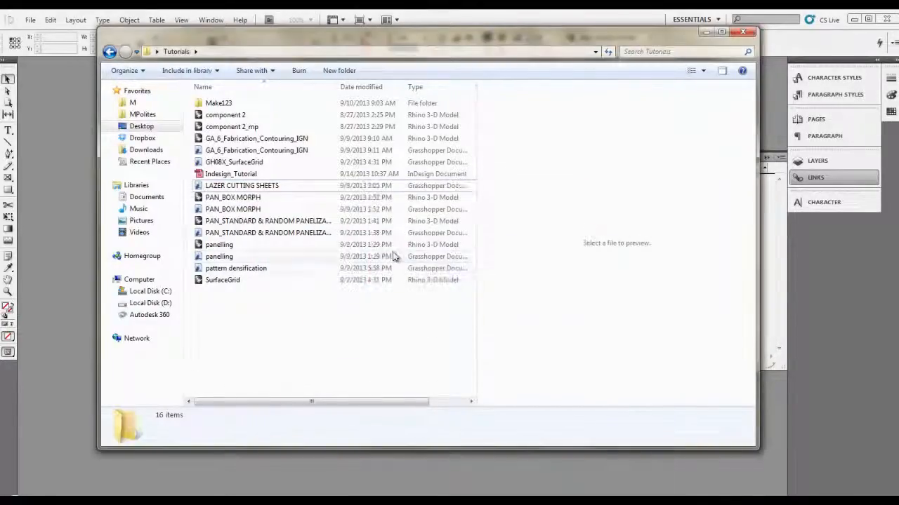
Step: Open the packaged Indesign_Tutorial_01 document from Indesign_Tutorial_01 Folder on the Desktop in InDesign
left_click(144, 126)
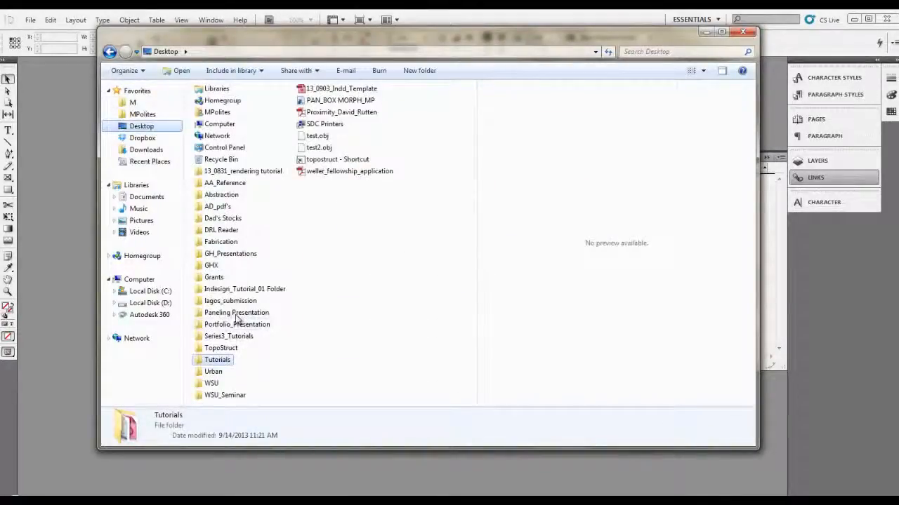
double_click(242, 289)
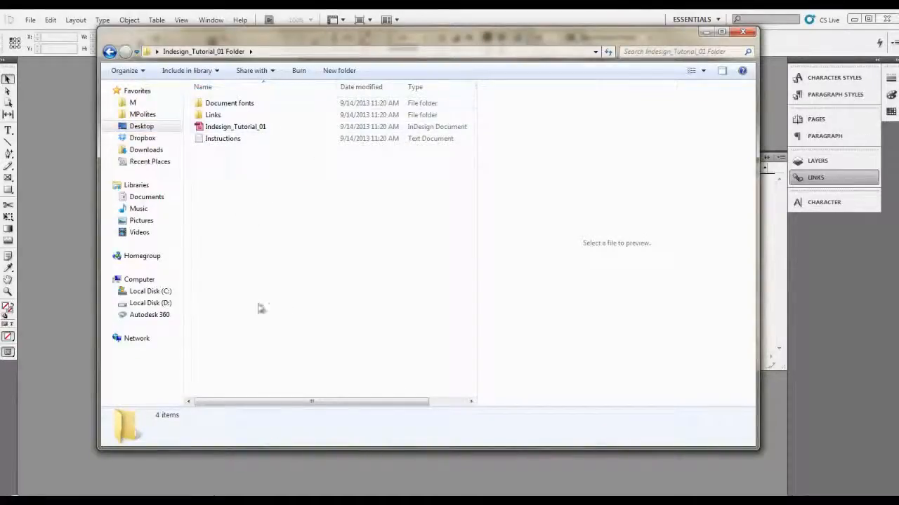
left_click(251, 127)
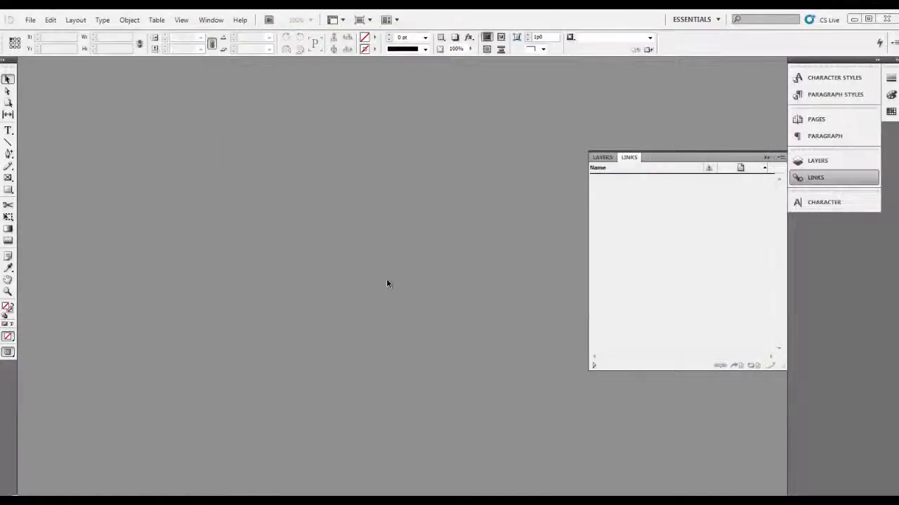
Step: Examine the spreads of the packaged document, looking closely at the text, image and caption on page 01
key("ctrl+minus")
key("ctrl+minus")
key("ctrl+minus")
key("ctrl+minus")
key("ctrl+minus")
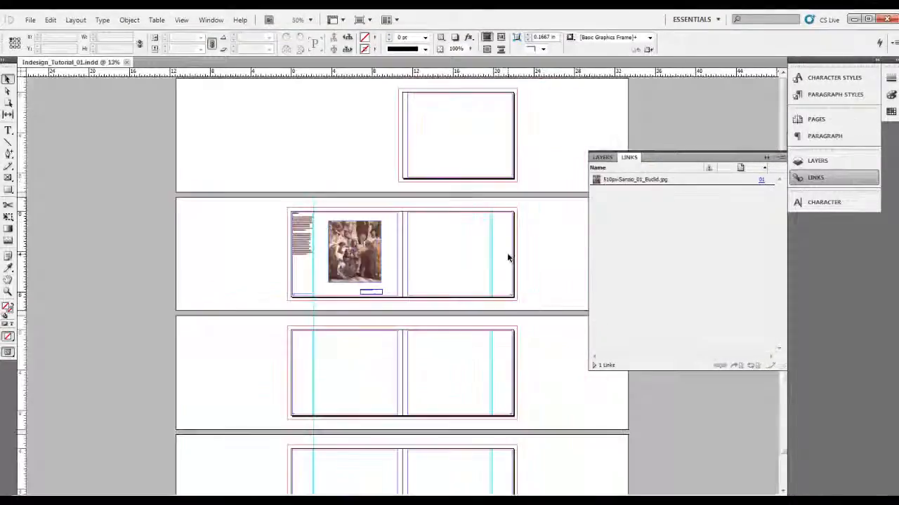
key("ctrl+equal")
key("ctrl+equal")
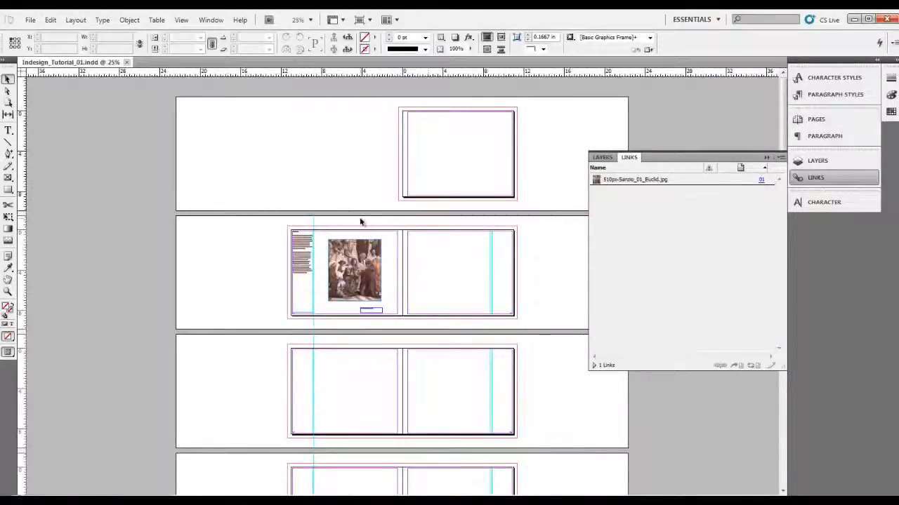
key("ctrl+=")
key("ctrl+=")
key("h")
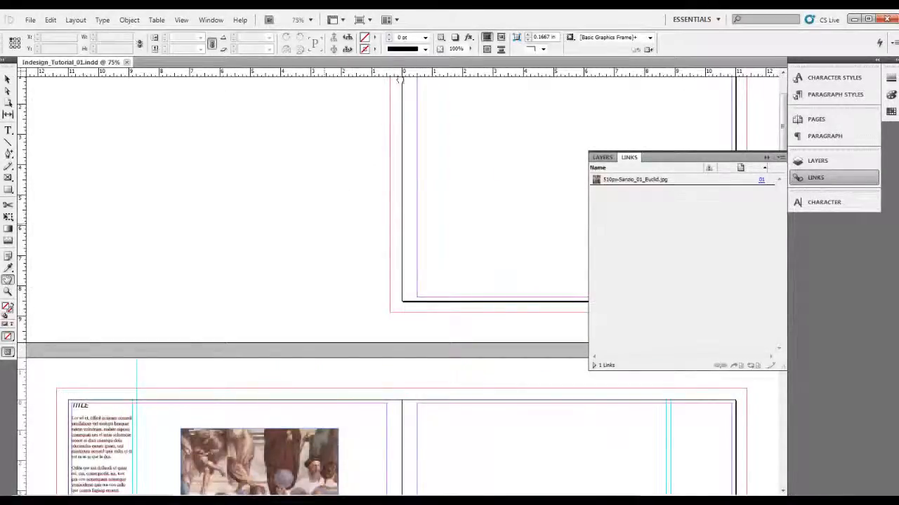
left_click_drag(283, 424, 325, 181)
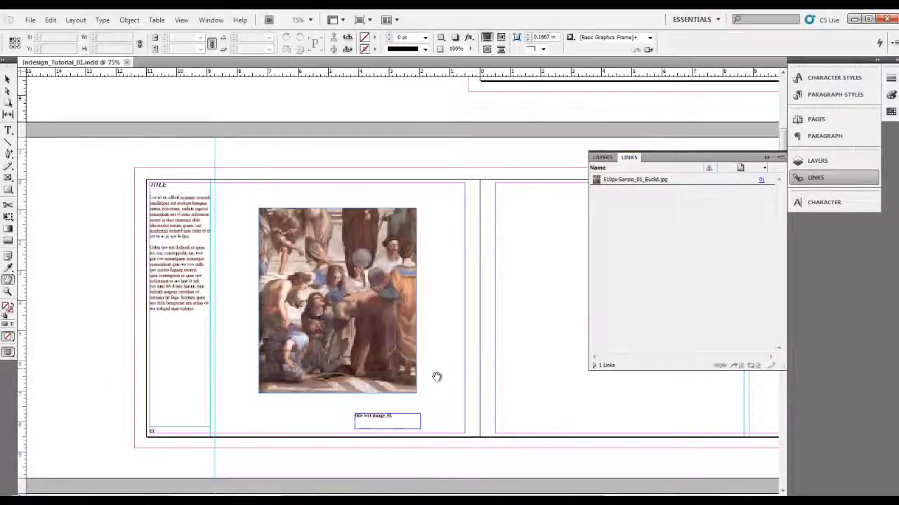
Step: Set the document's display performance to High Quality Display
left_click(211, 20)
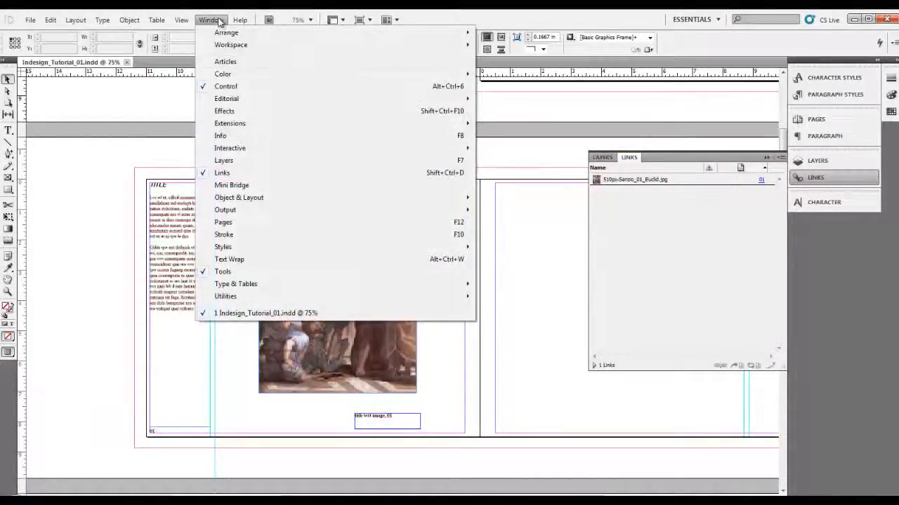
mouse_move(182, 20)
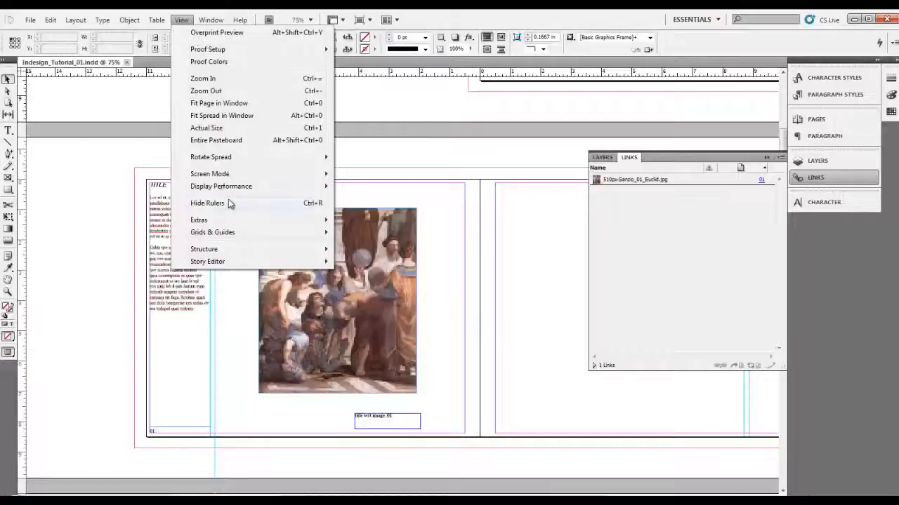
mouse_move(232, 189)
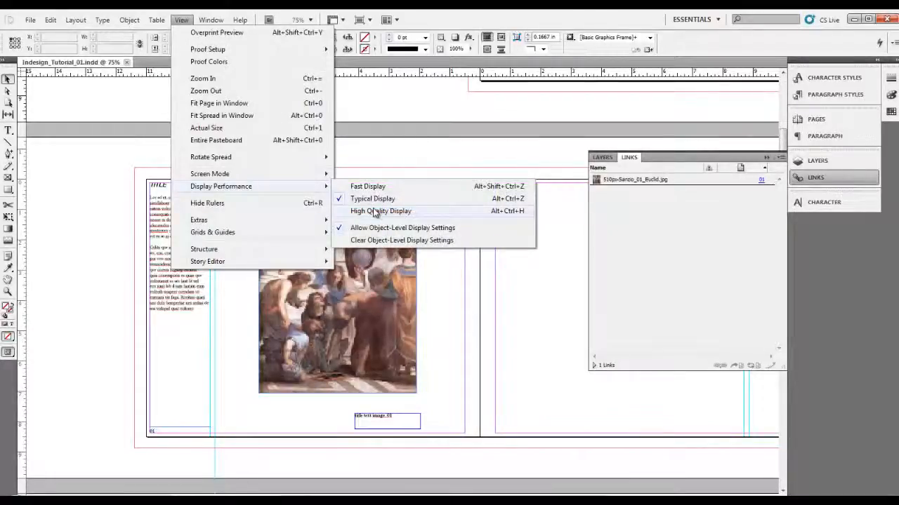
mouse_move(311, 176)
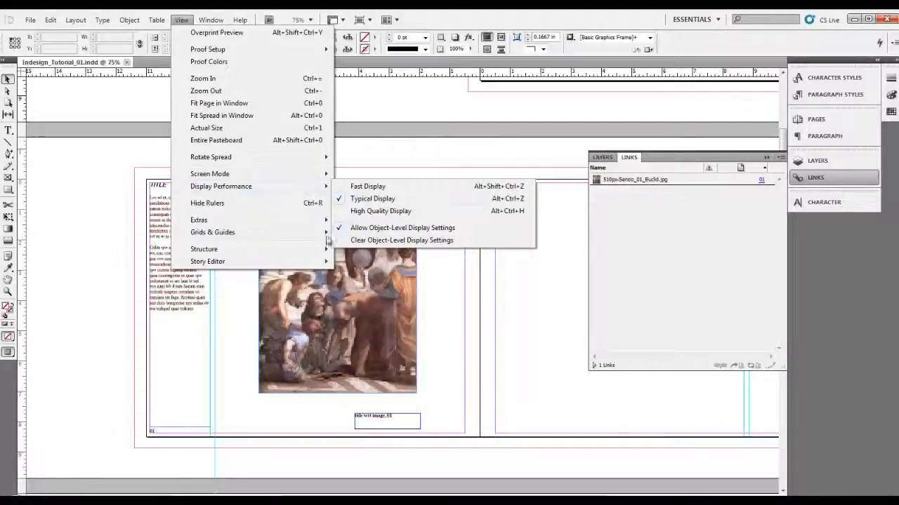
left_click(398, 211)
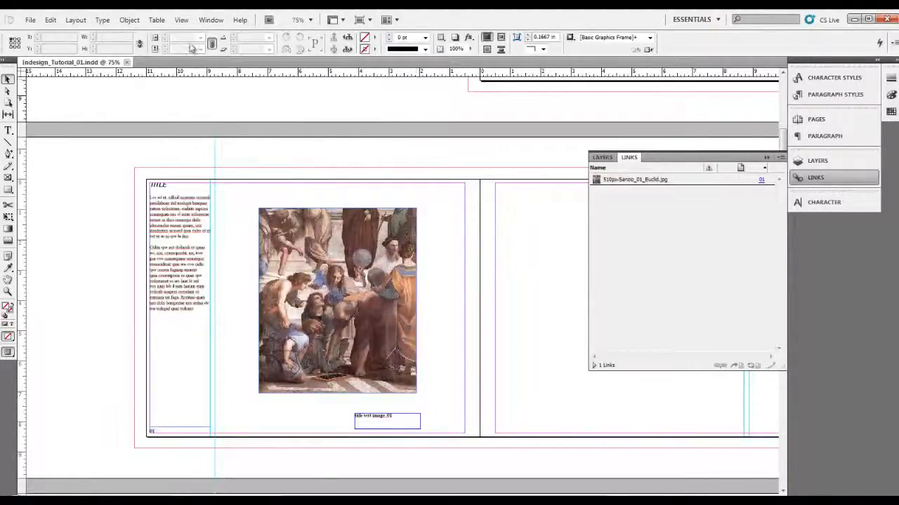
Step: Preview page 01 without guides and frame edges, examine it at 100%, and return the screen mode to Normal
left_click(181, 20)
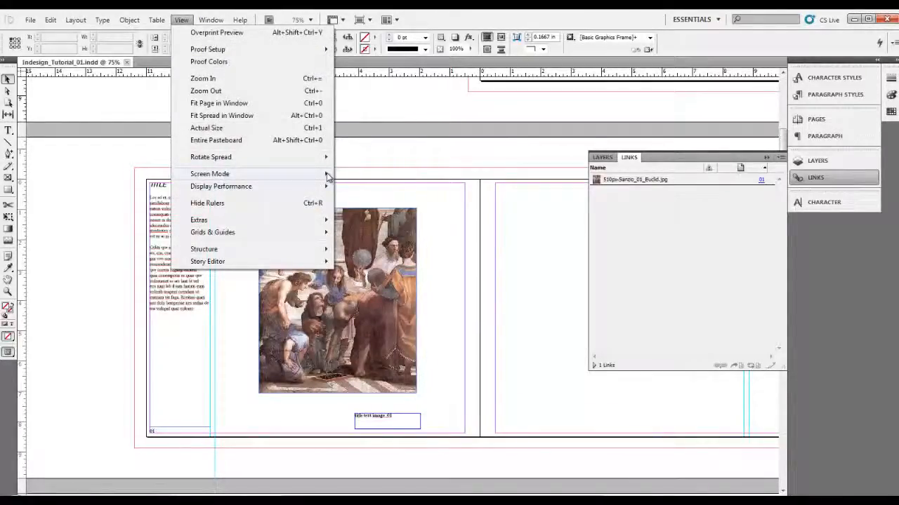
mouse_move(328, 177)
left_click(374, 187)
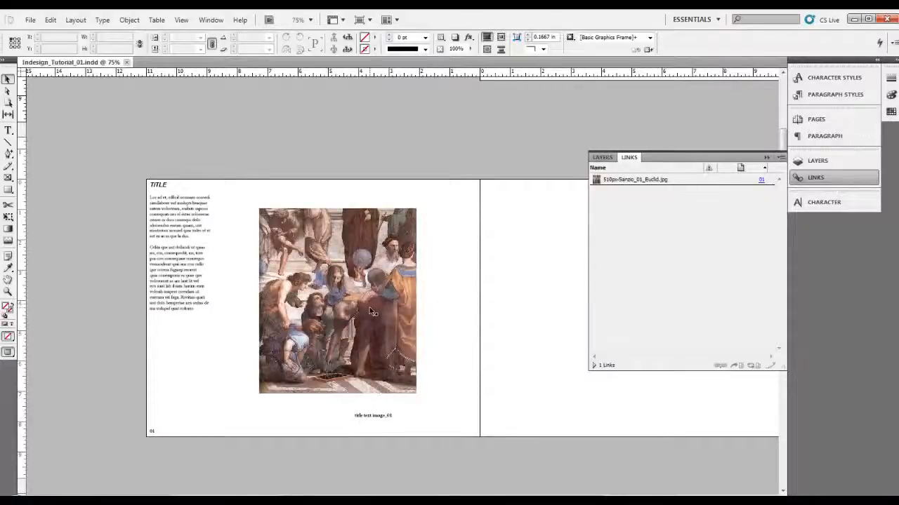
key("ctrl+equal")
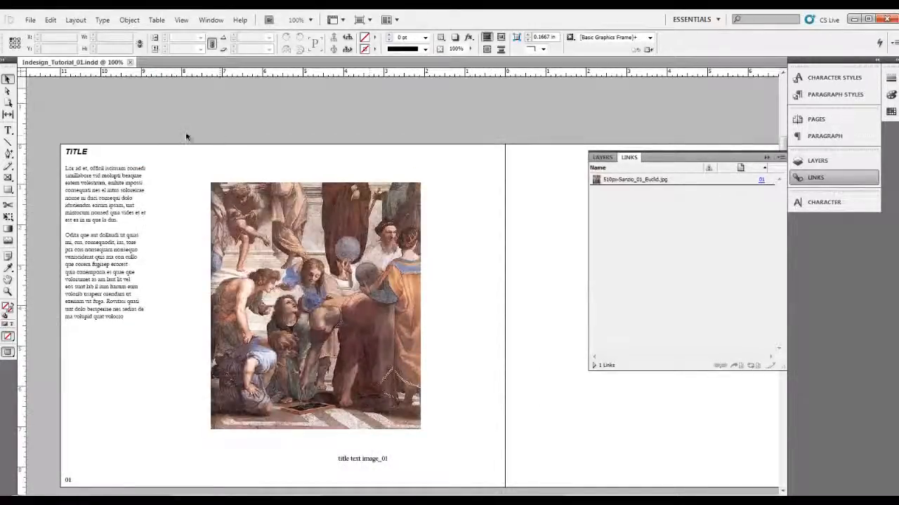
scroll(181, 264, "down", 1)
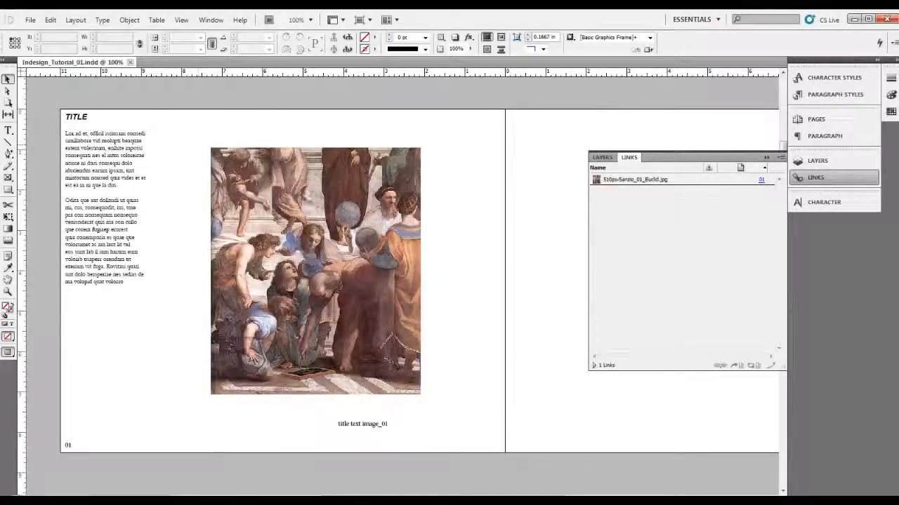
left_click(181, 20)
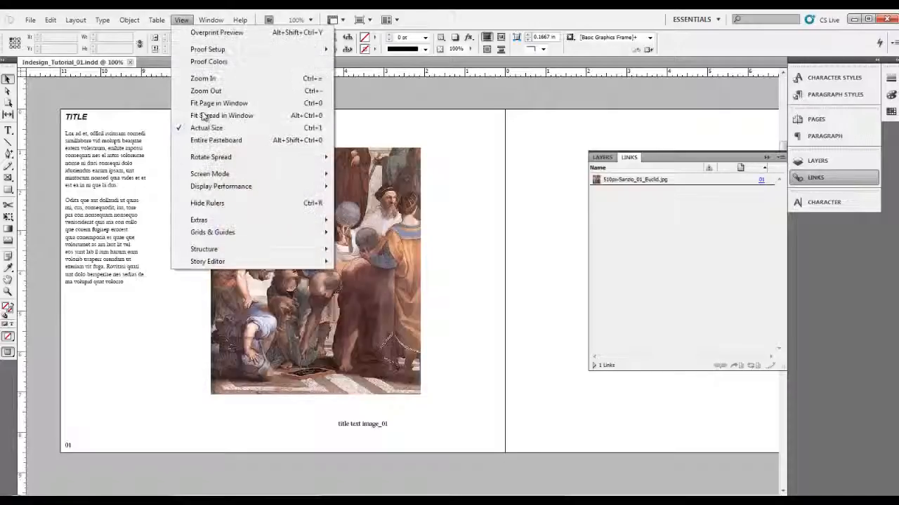
left_click(364, 174)
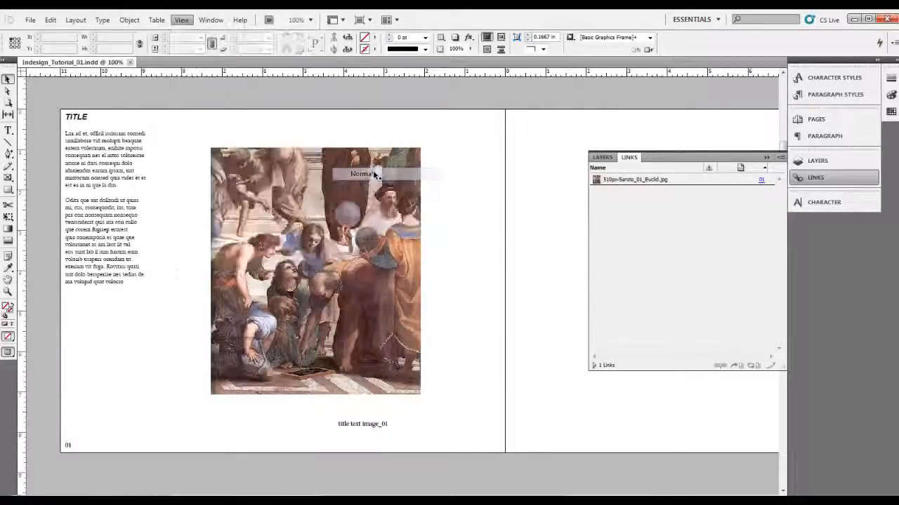